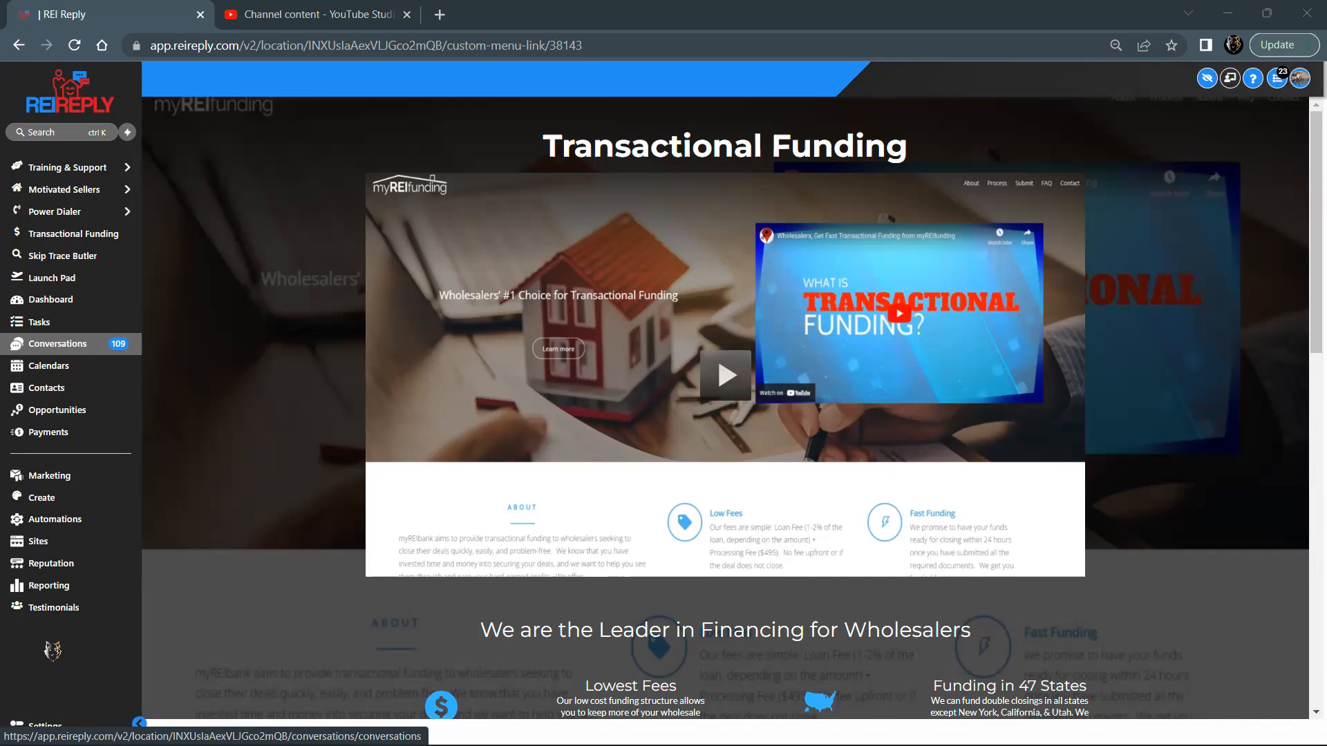
click(47, 389)
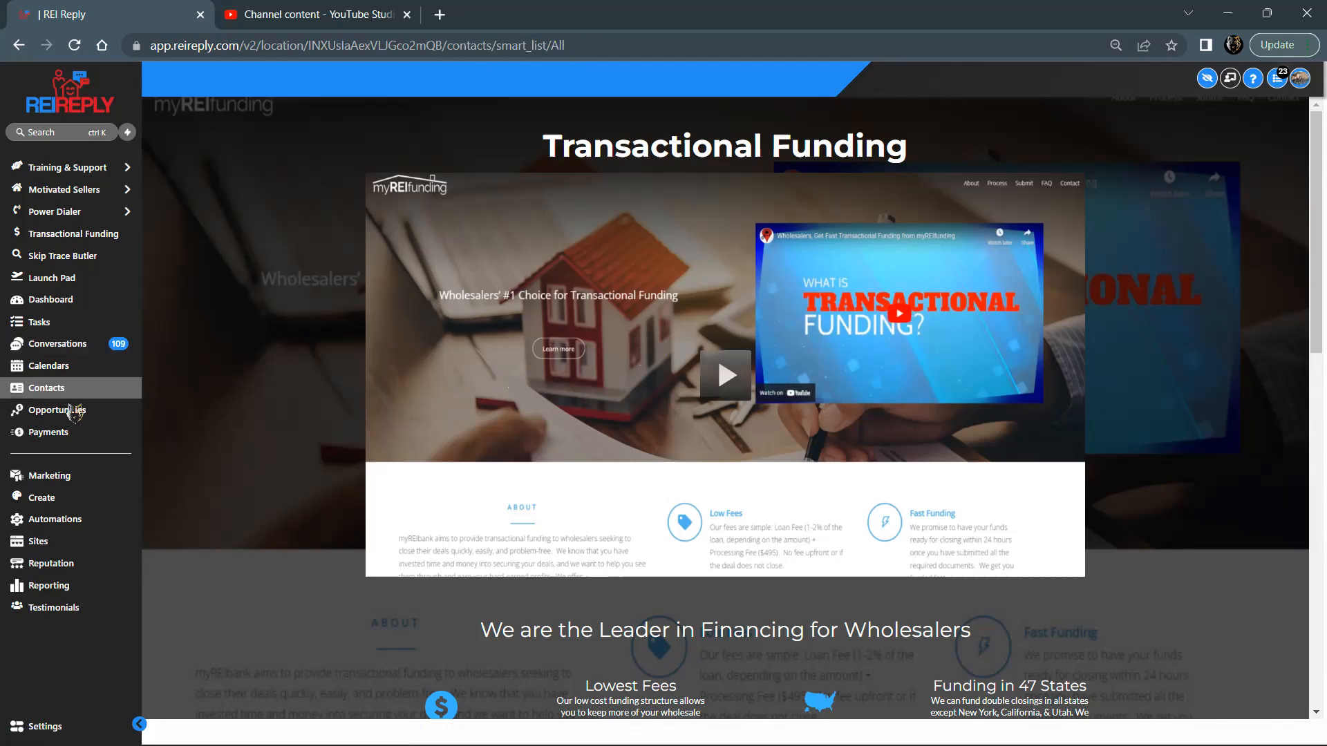
click(45, 724)
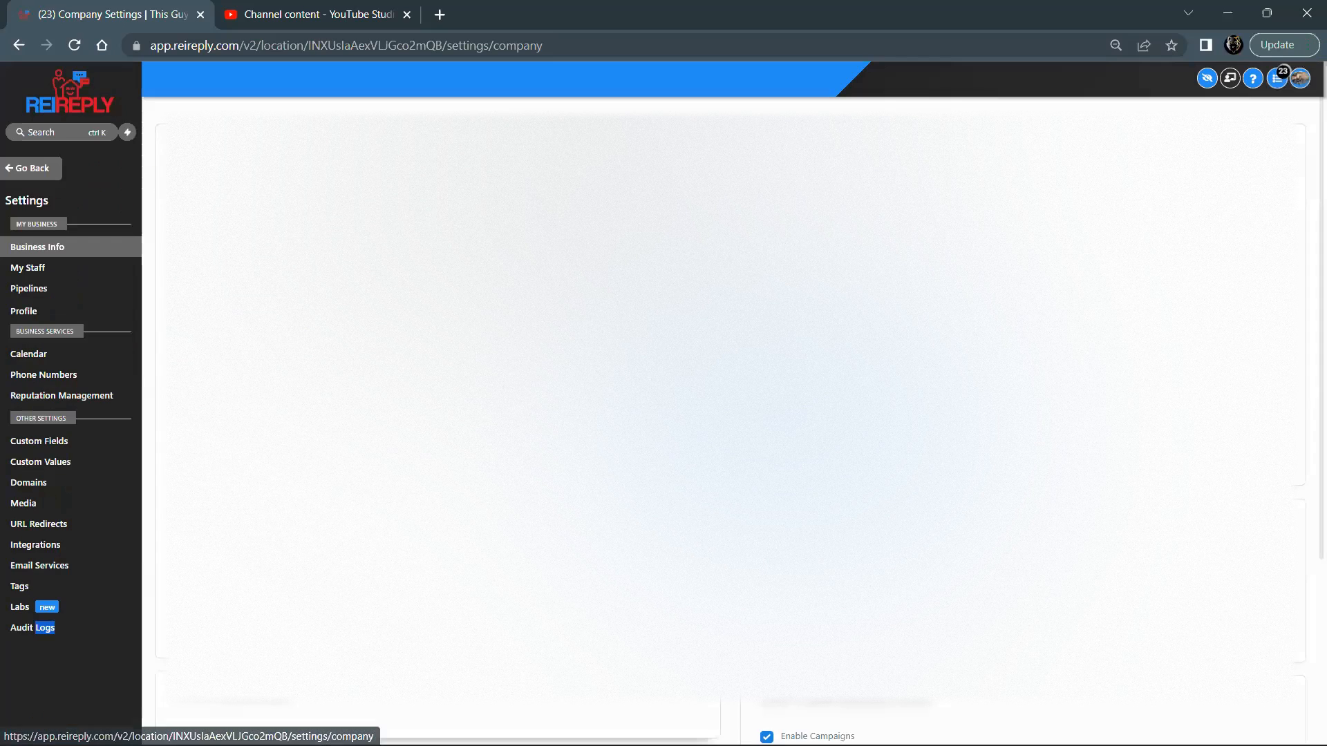
click(21, 586)
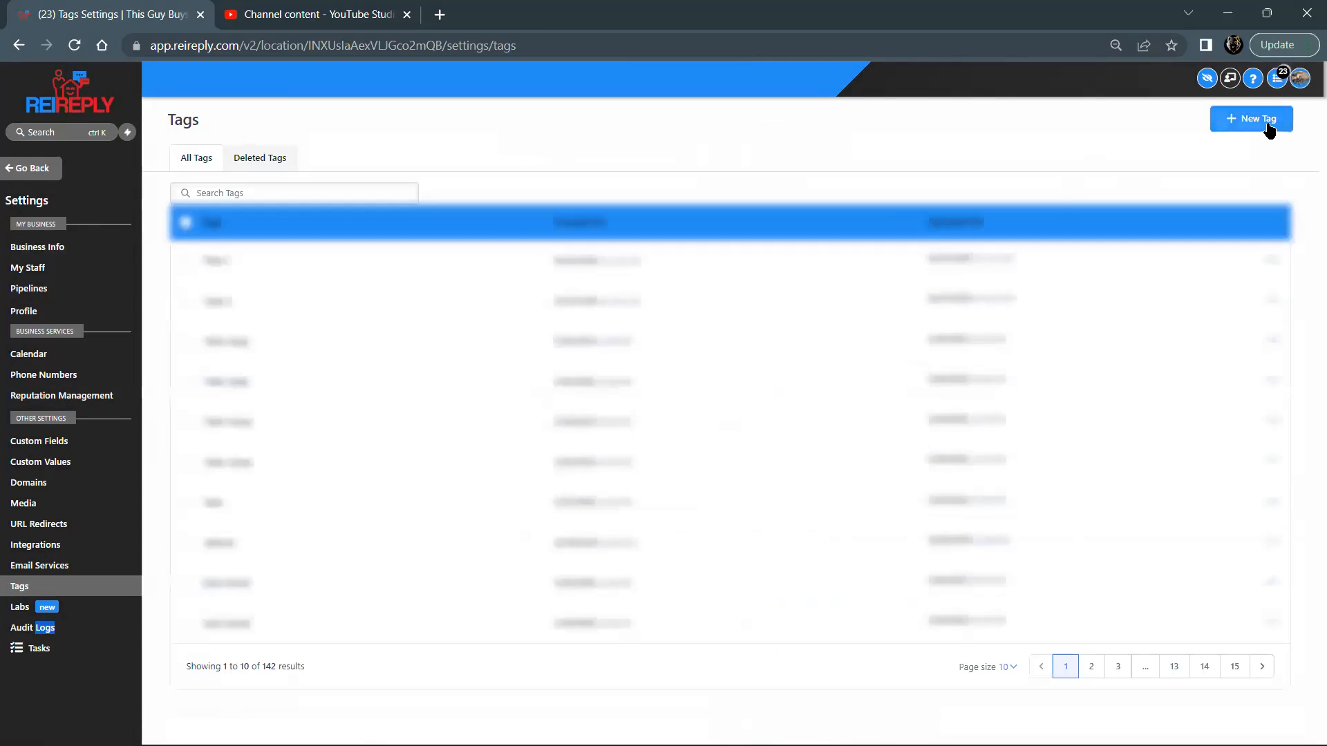
click(1253, 119)
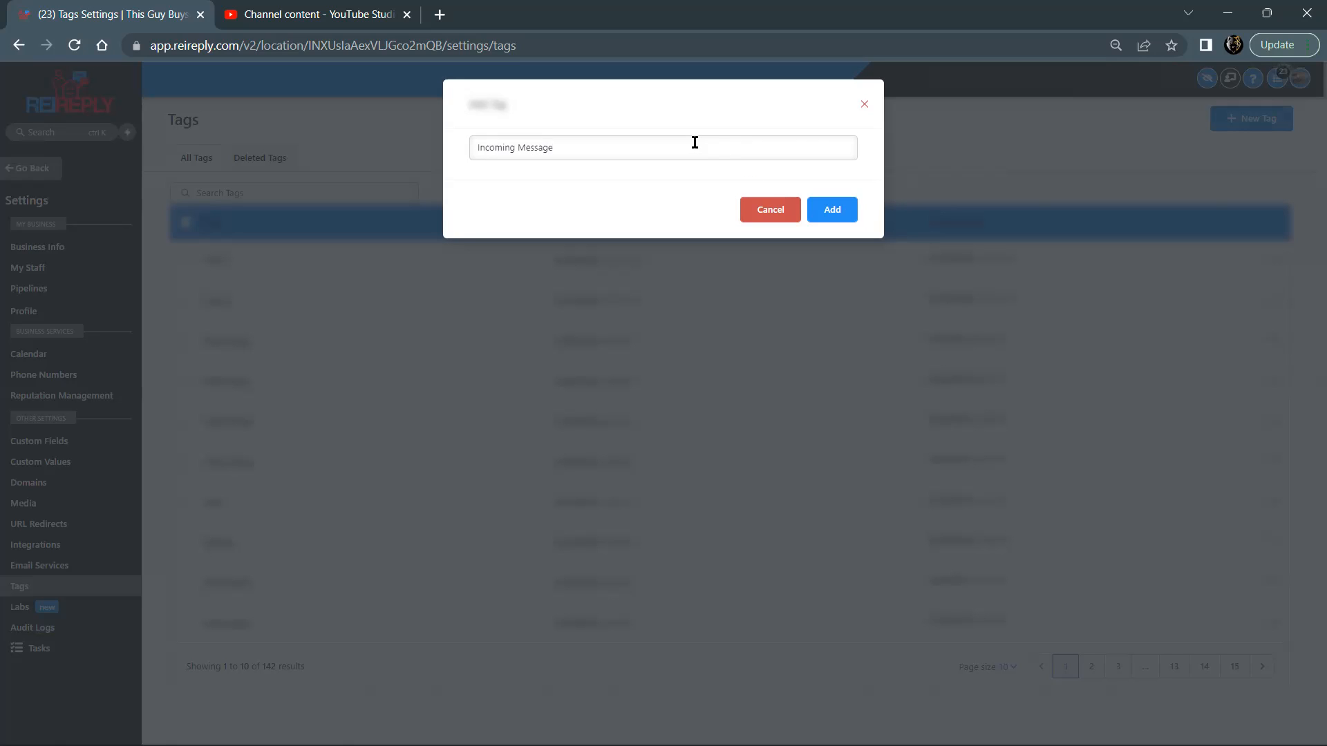
click(776, 213)
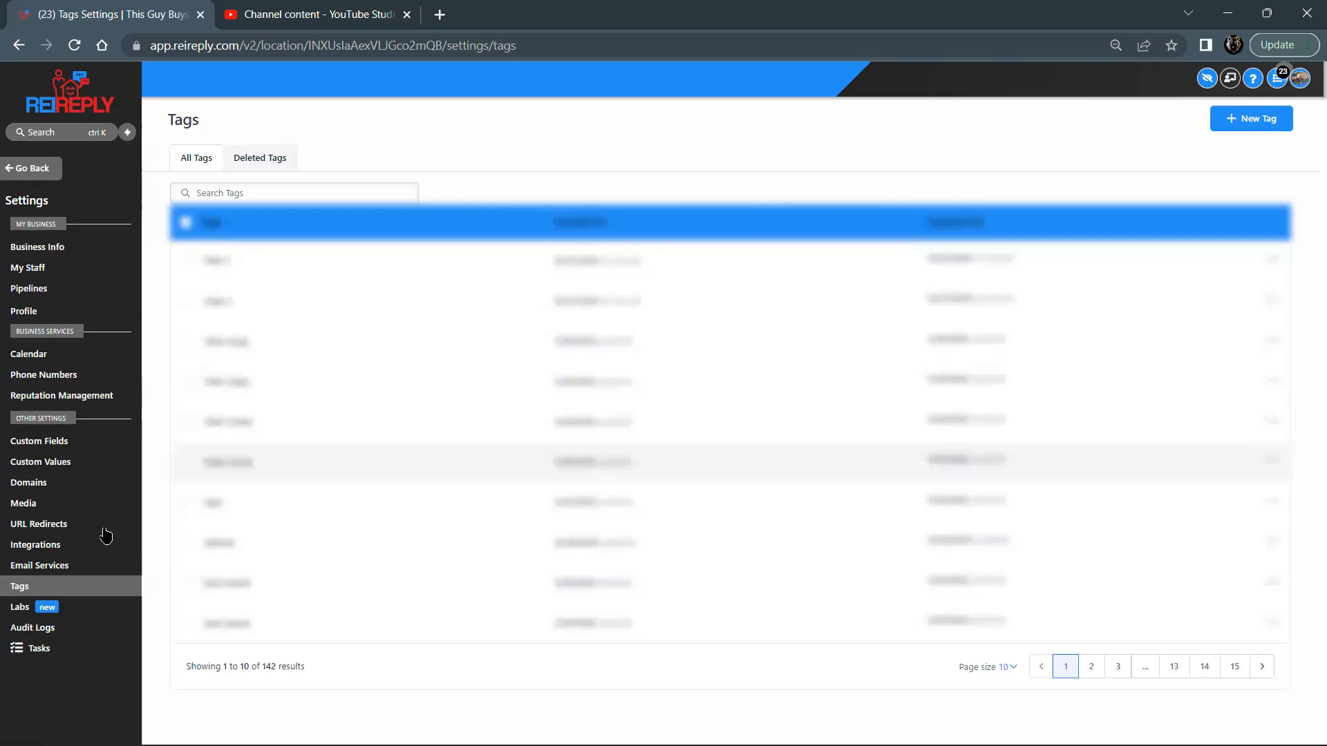
click(26, 170)
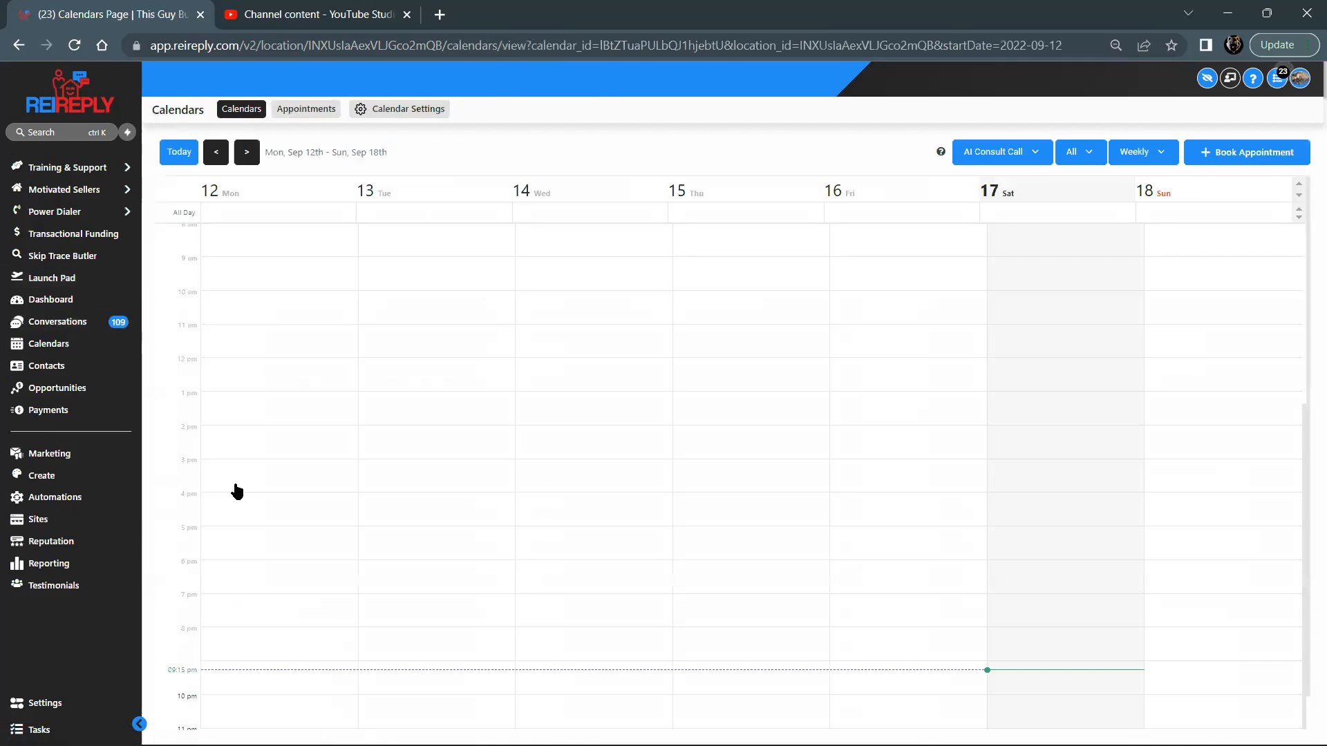
- Create a new automation workflow using the Start from scratch template
click(69, 499)
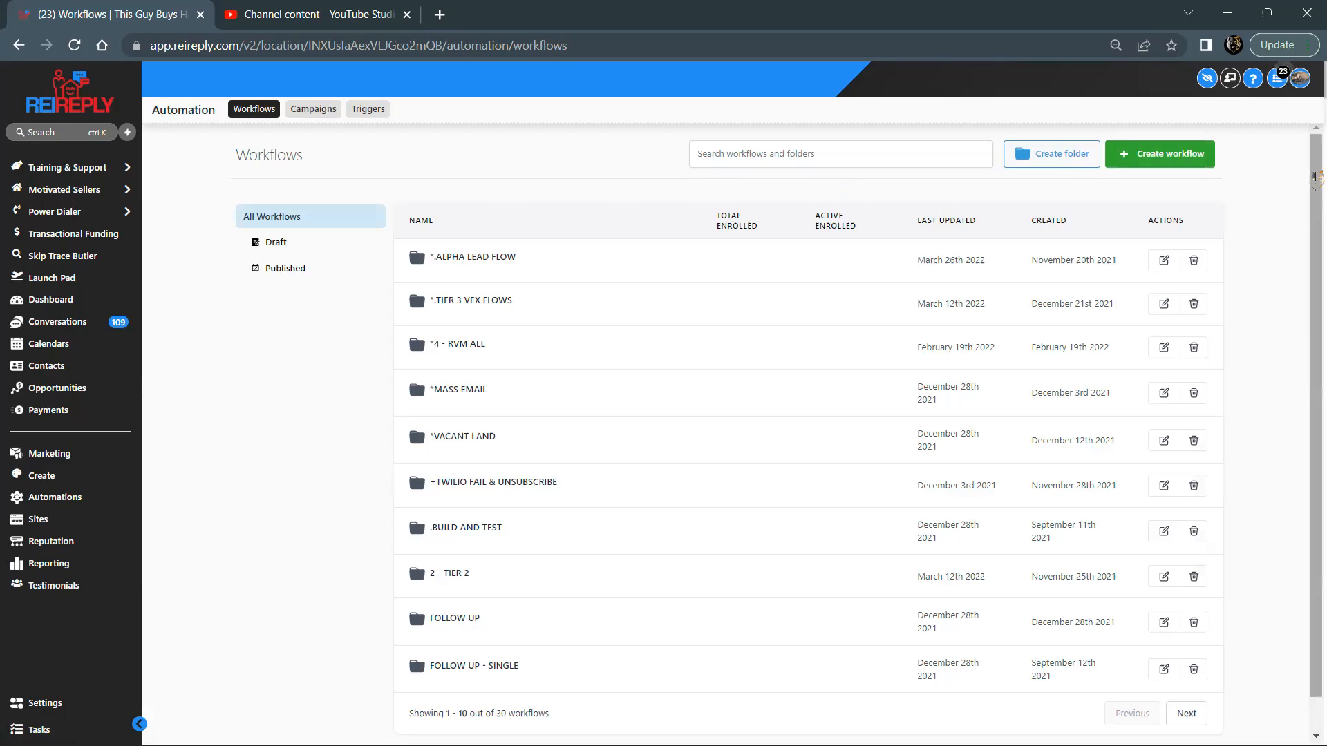
scroll(1316, 178, down, 1)
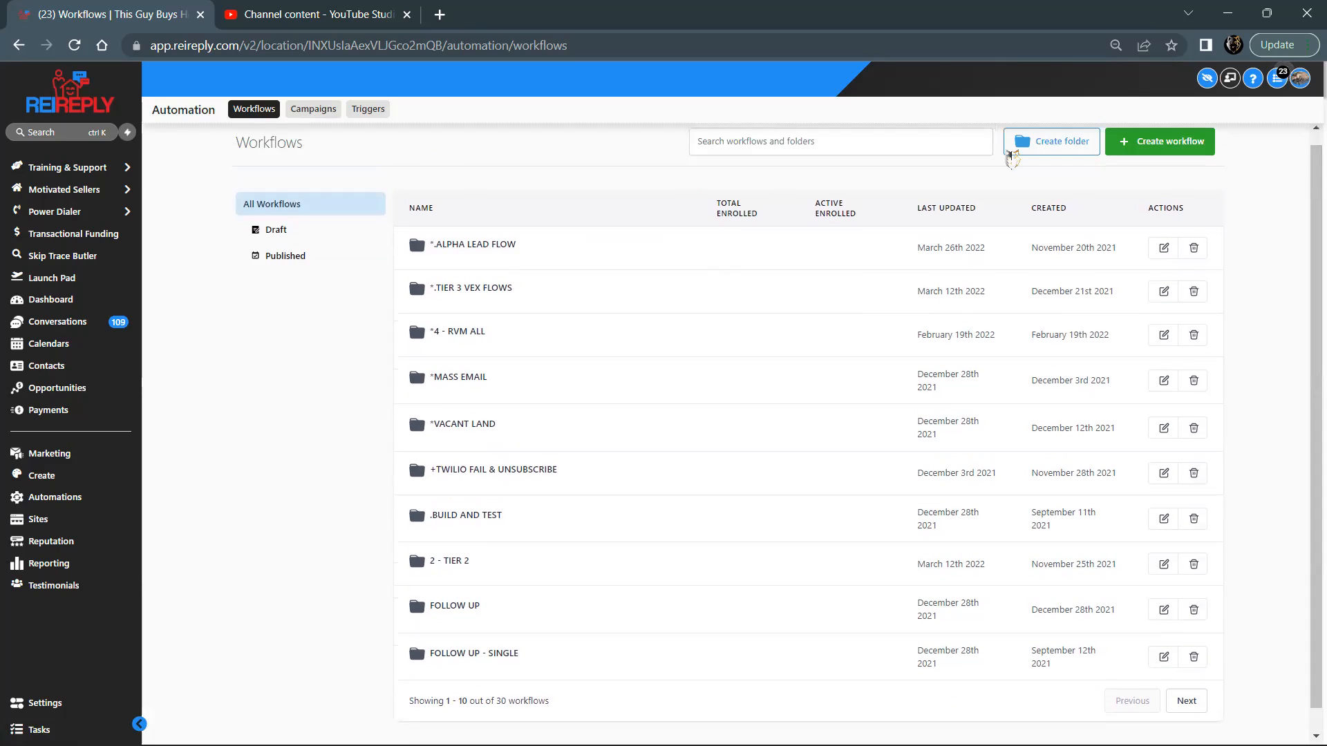
click(1158, 145)
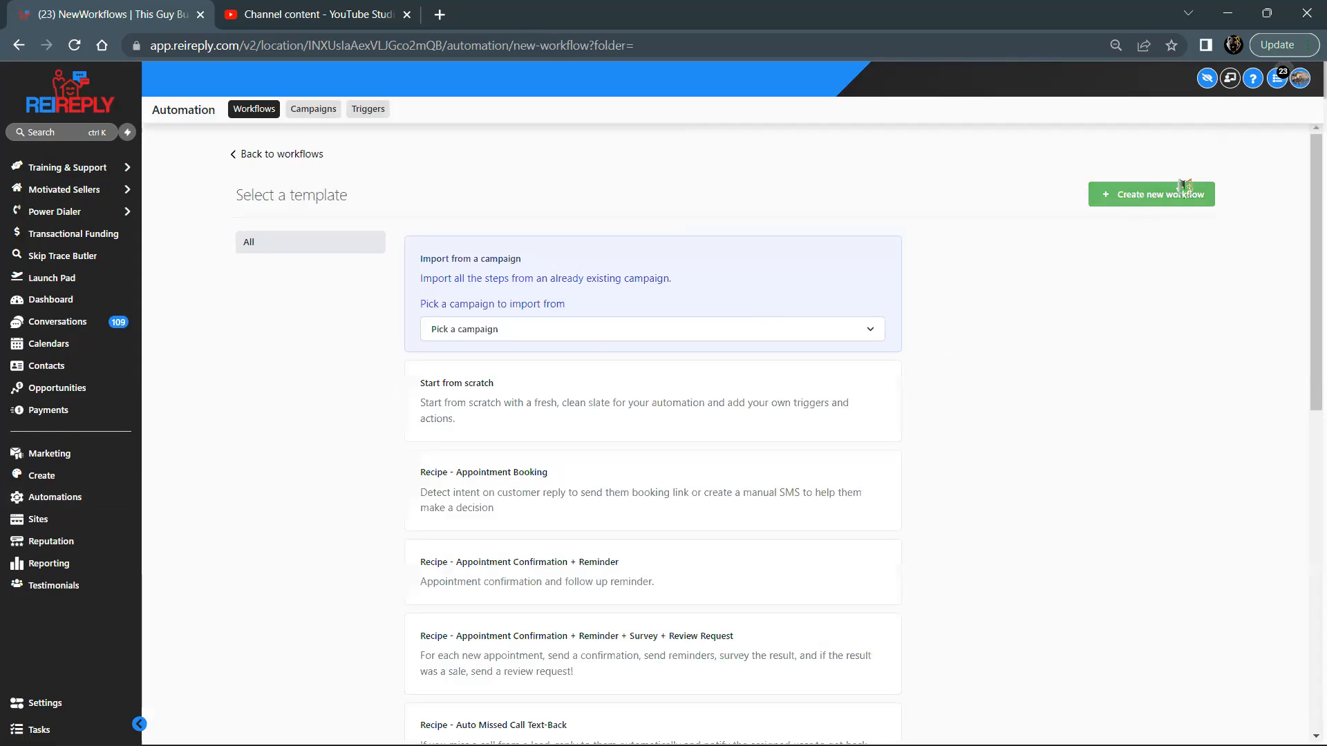
click(503, 393)
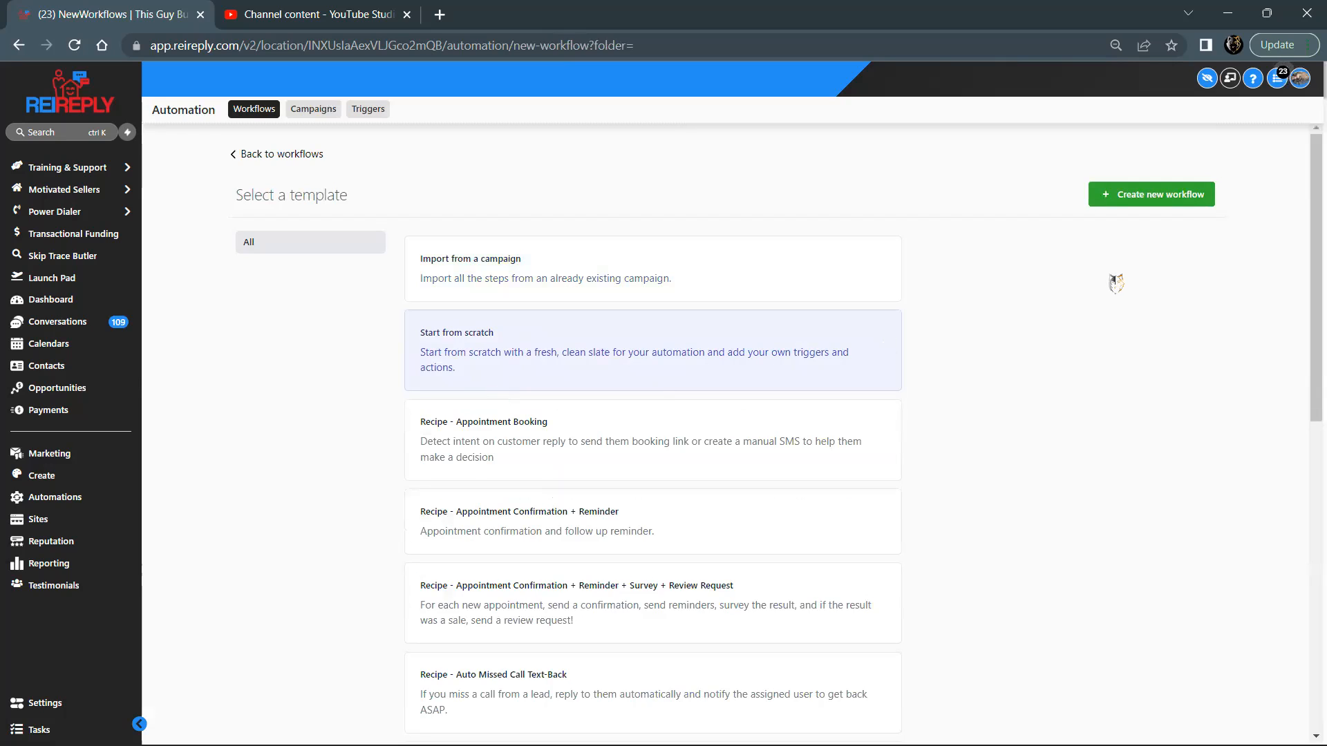
click(1183, 196)
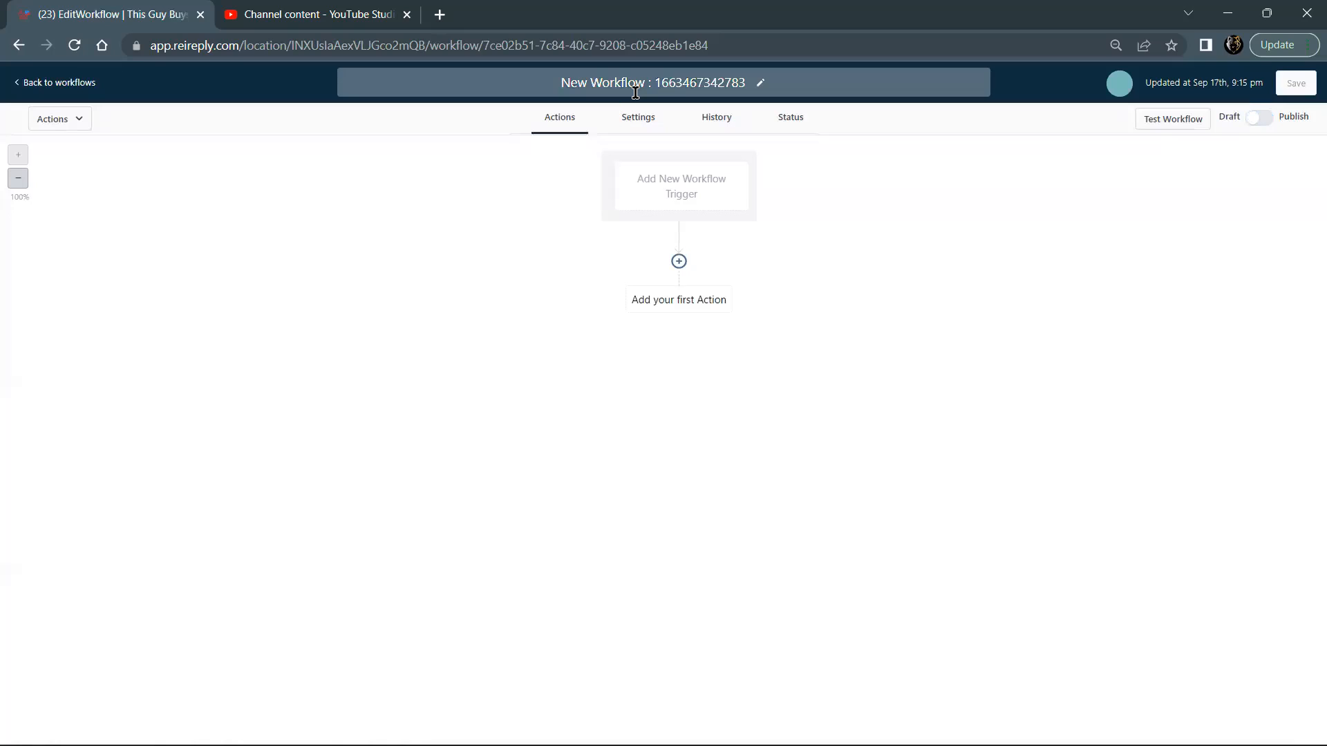
- Rename the new workflow as Incoming Call
click(870, 69)
text(Inco)
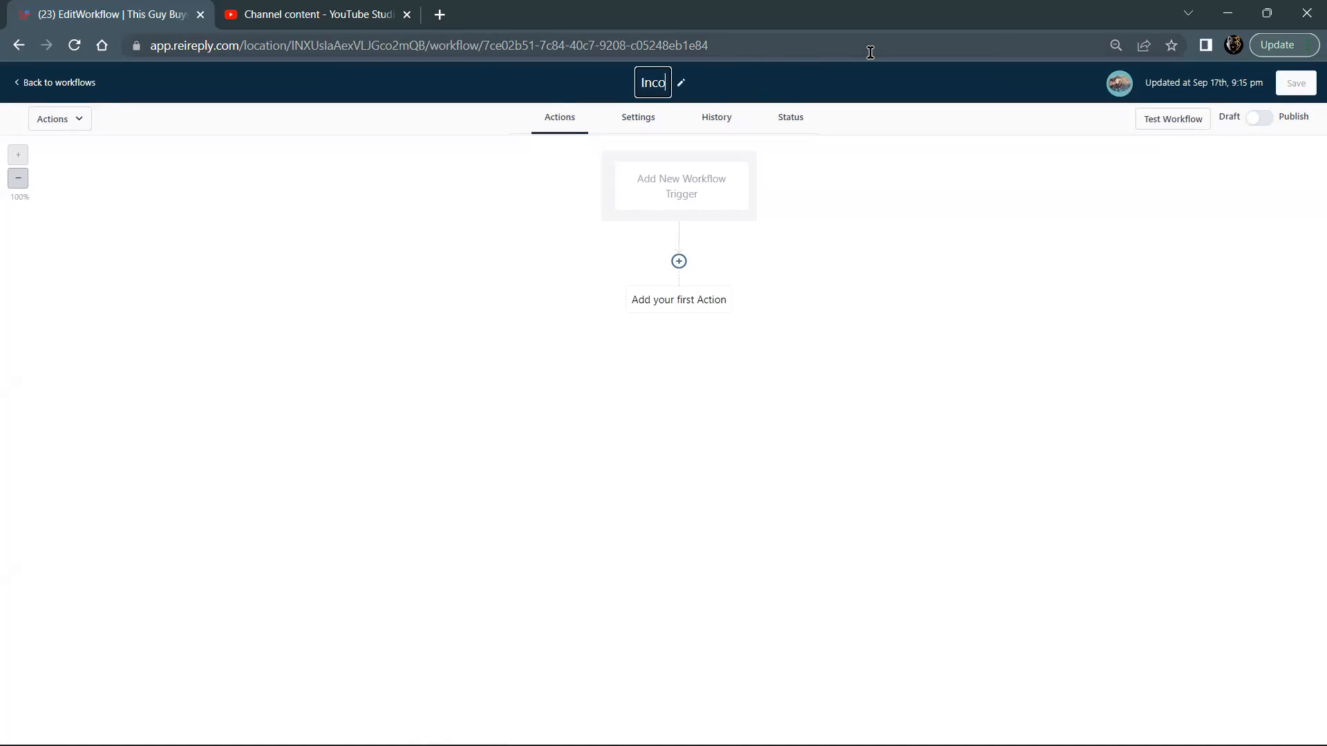
text(ming call)
key(BackSpace)
key(BackSpace)
key(BackSpace)
key(BackSpace)
text(Call)
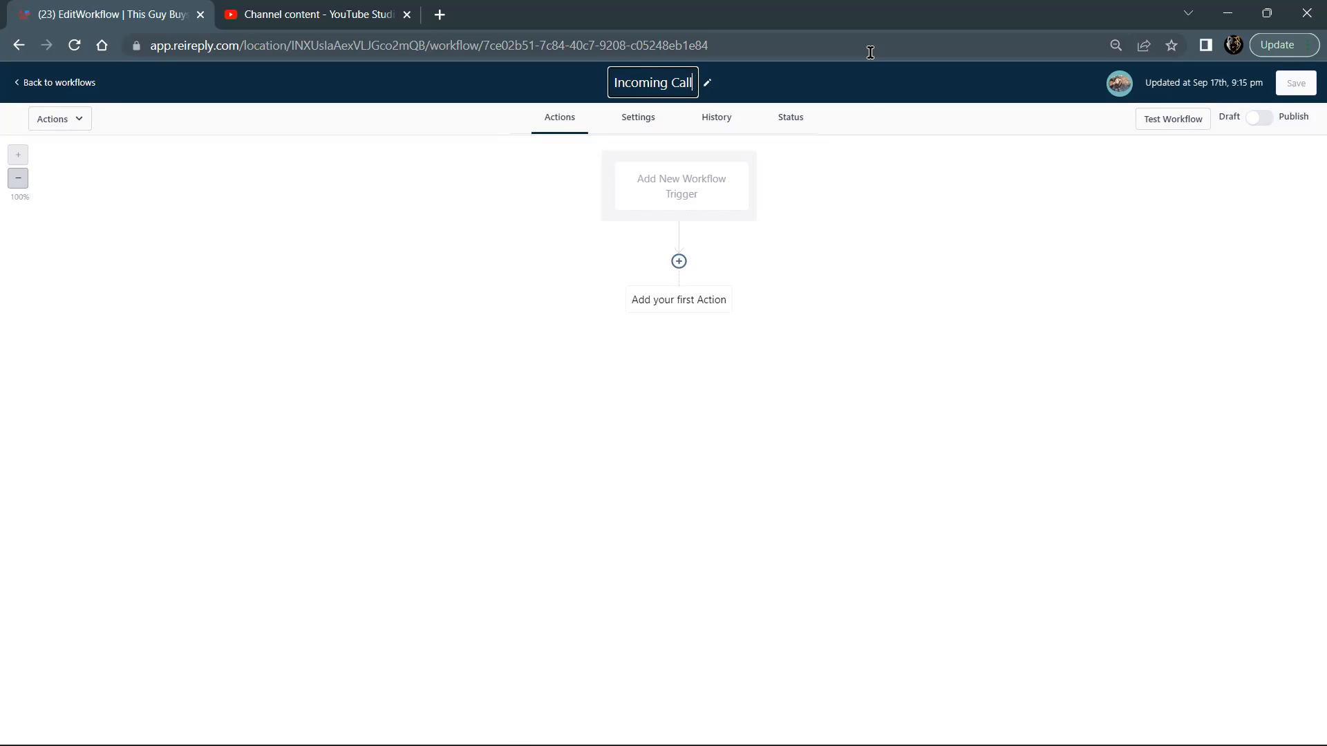
- Add a workflow trigger of the Call Status type, found by searching for "call"
click(674, 190)
click(1018, 139)
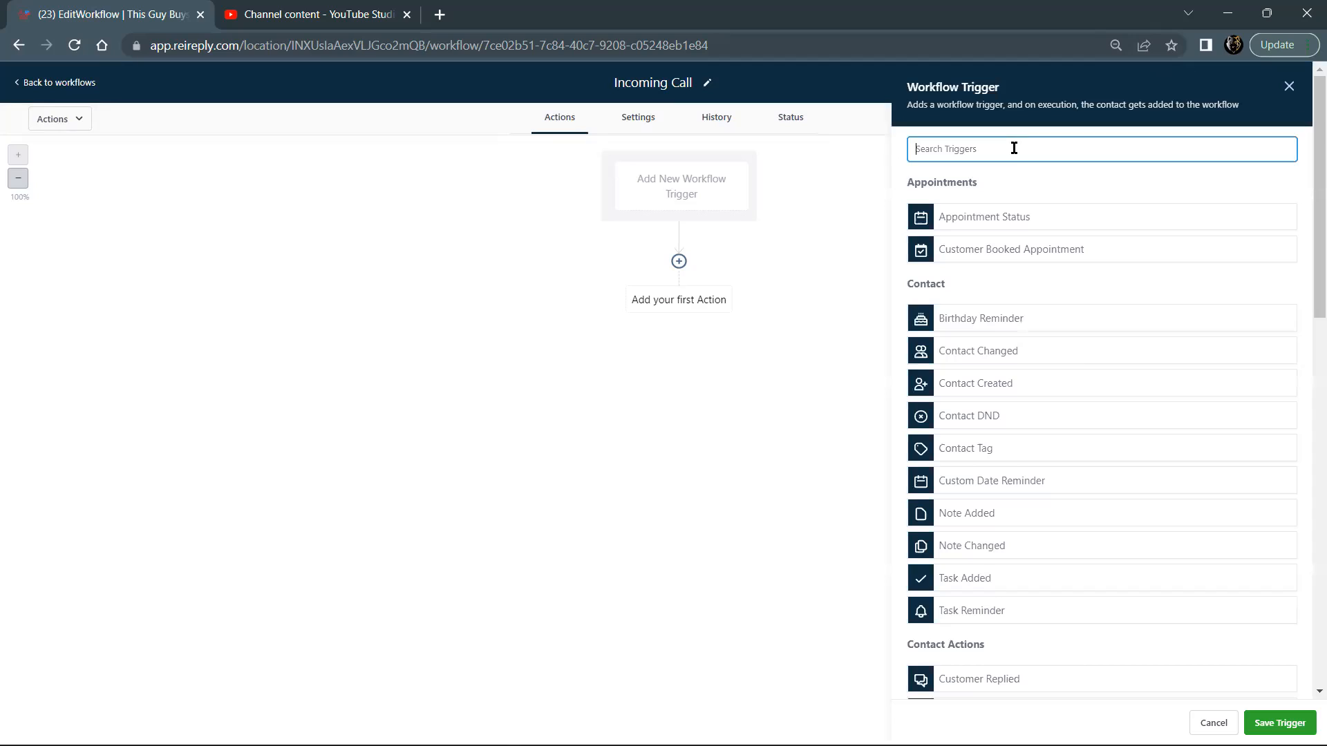
text(call)
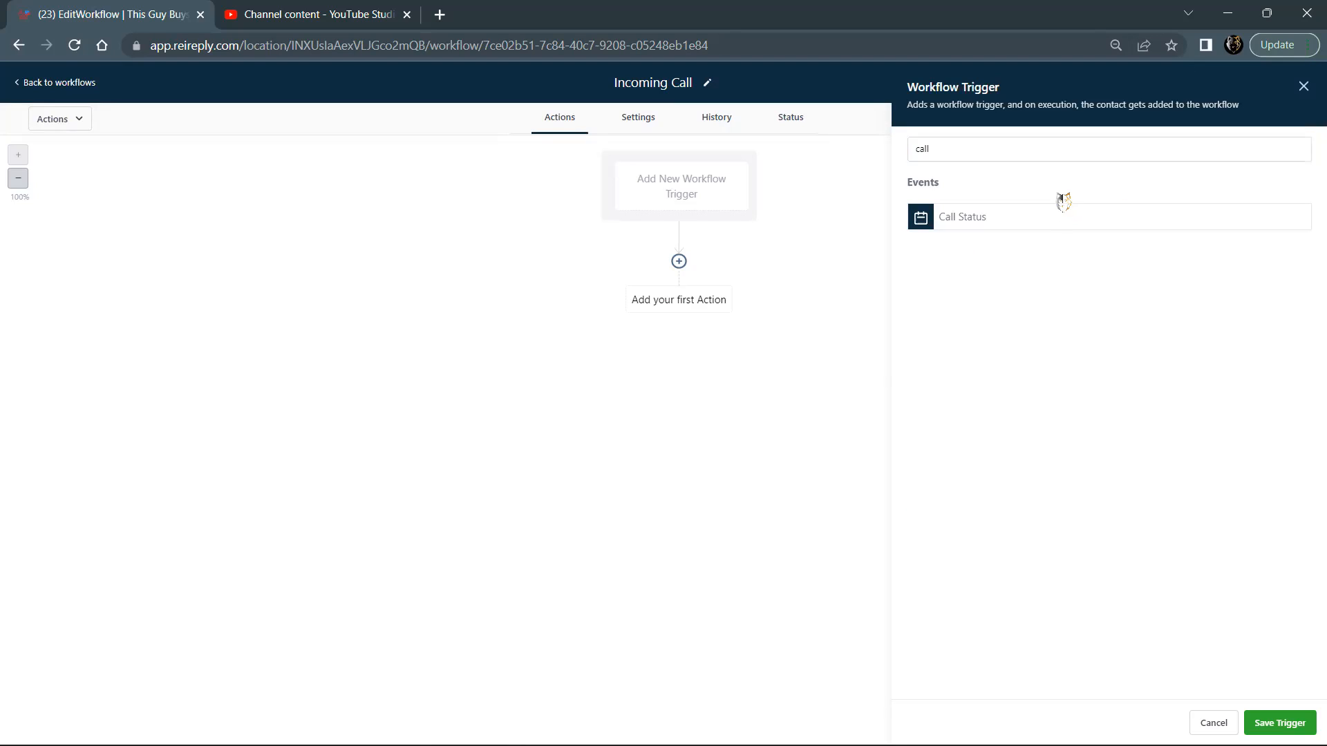
click(967, 218)
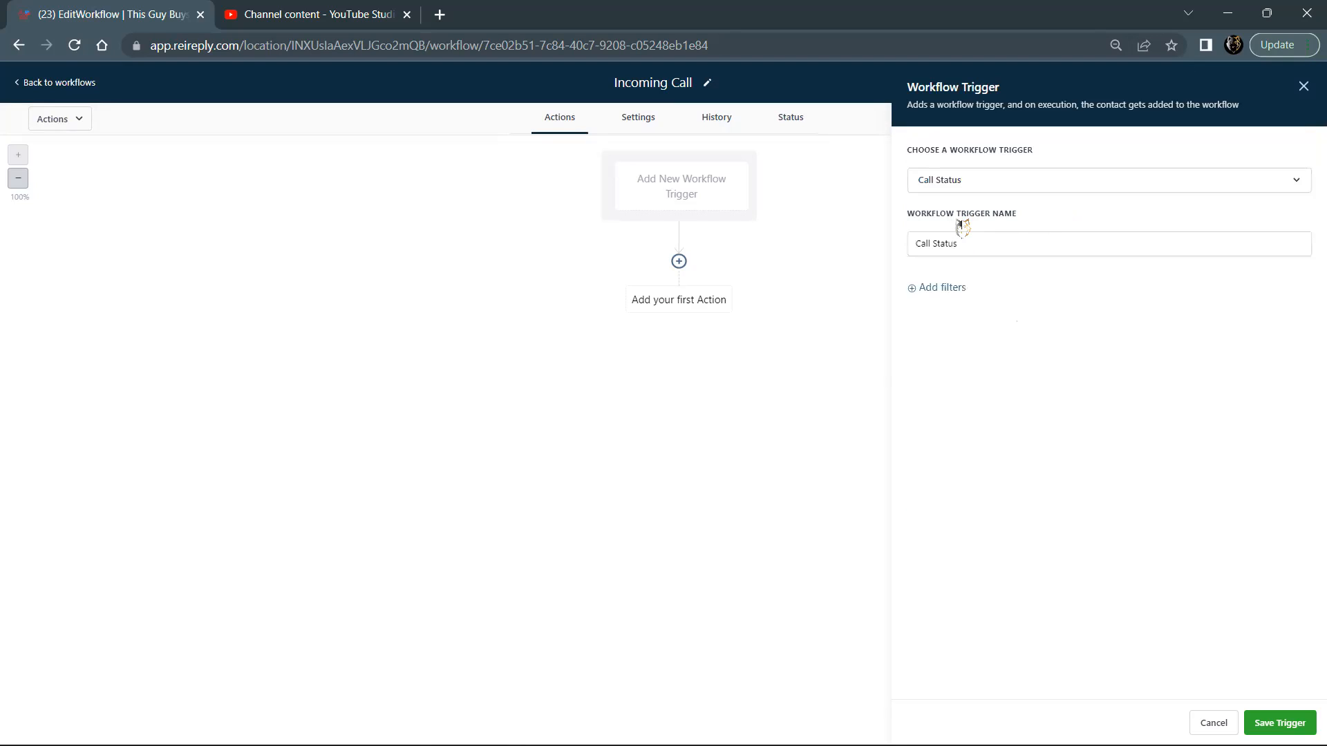
- Filter the Call Status trigger to Call Direction Incoming, then save the trigger and the workflow
click(948, 288)
click(974, 305)
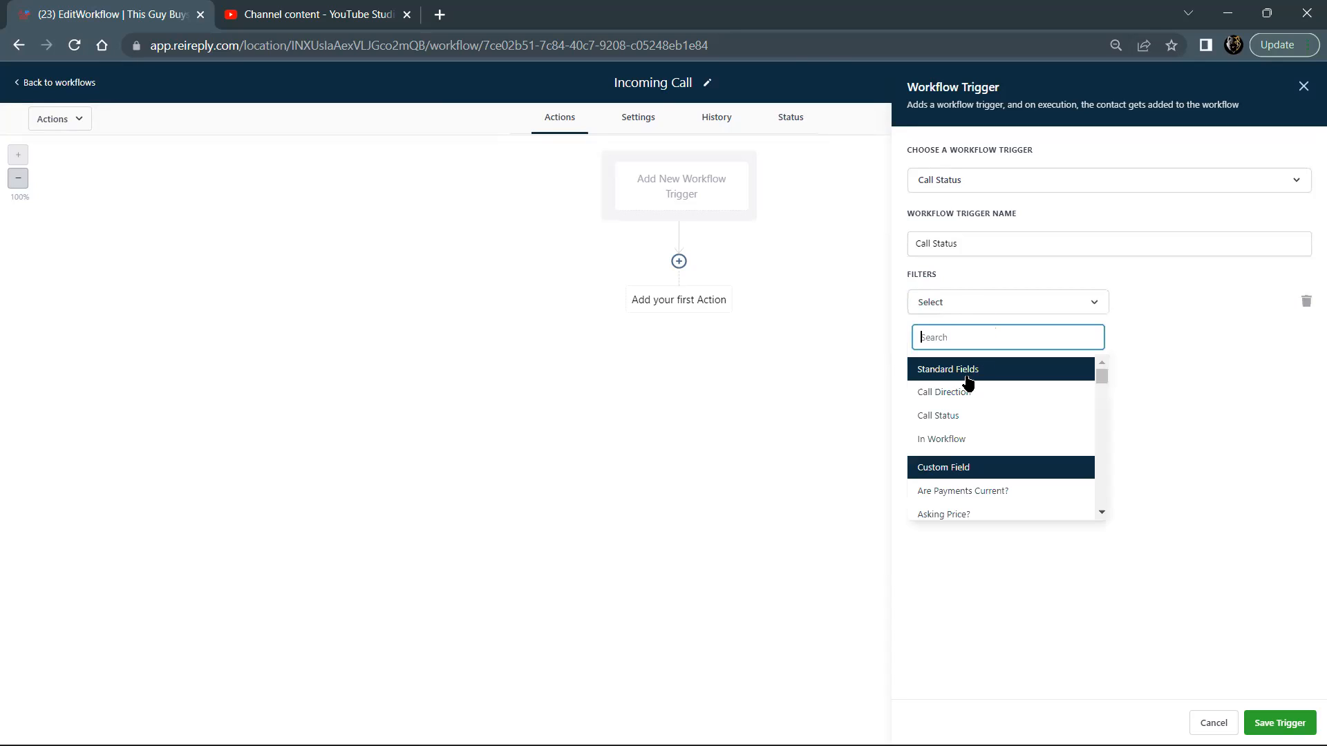
click(956, 392)
click(1206, 302)
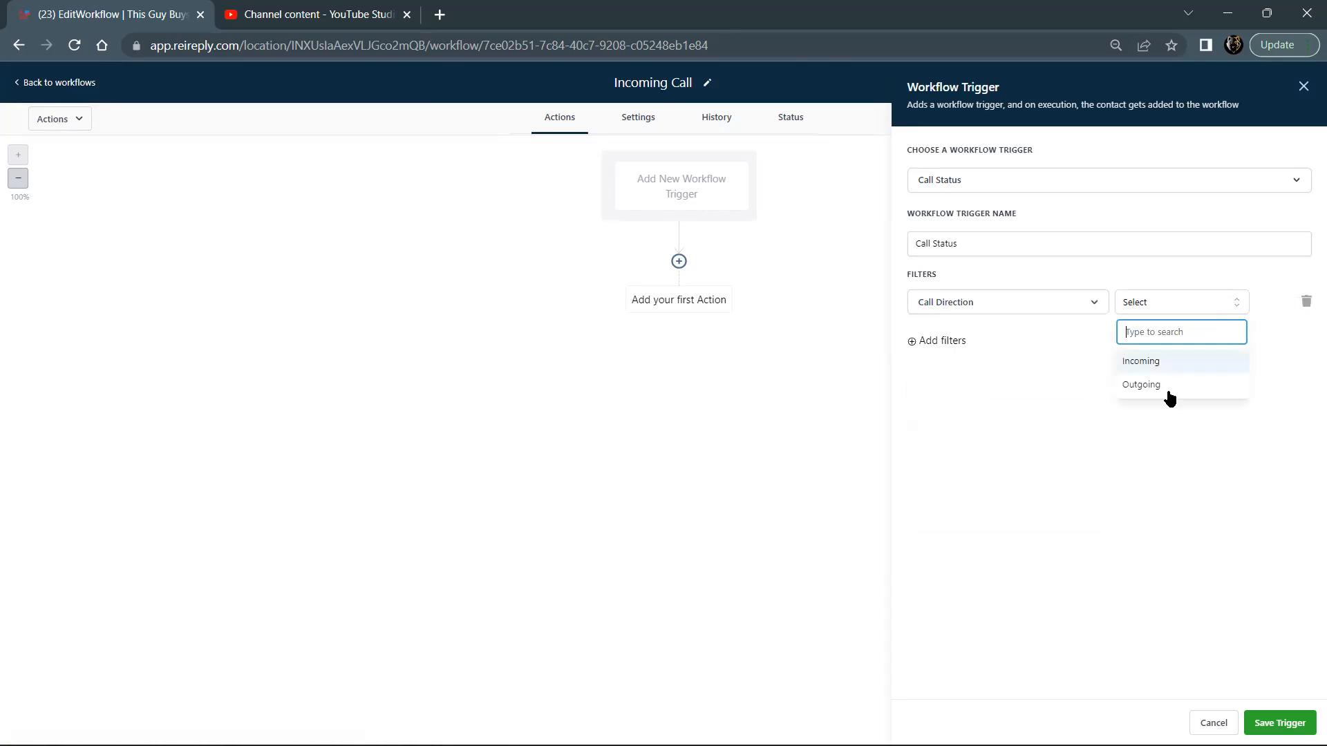
click(1149, 363)
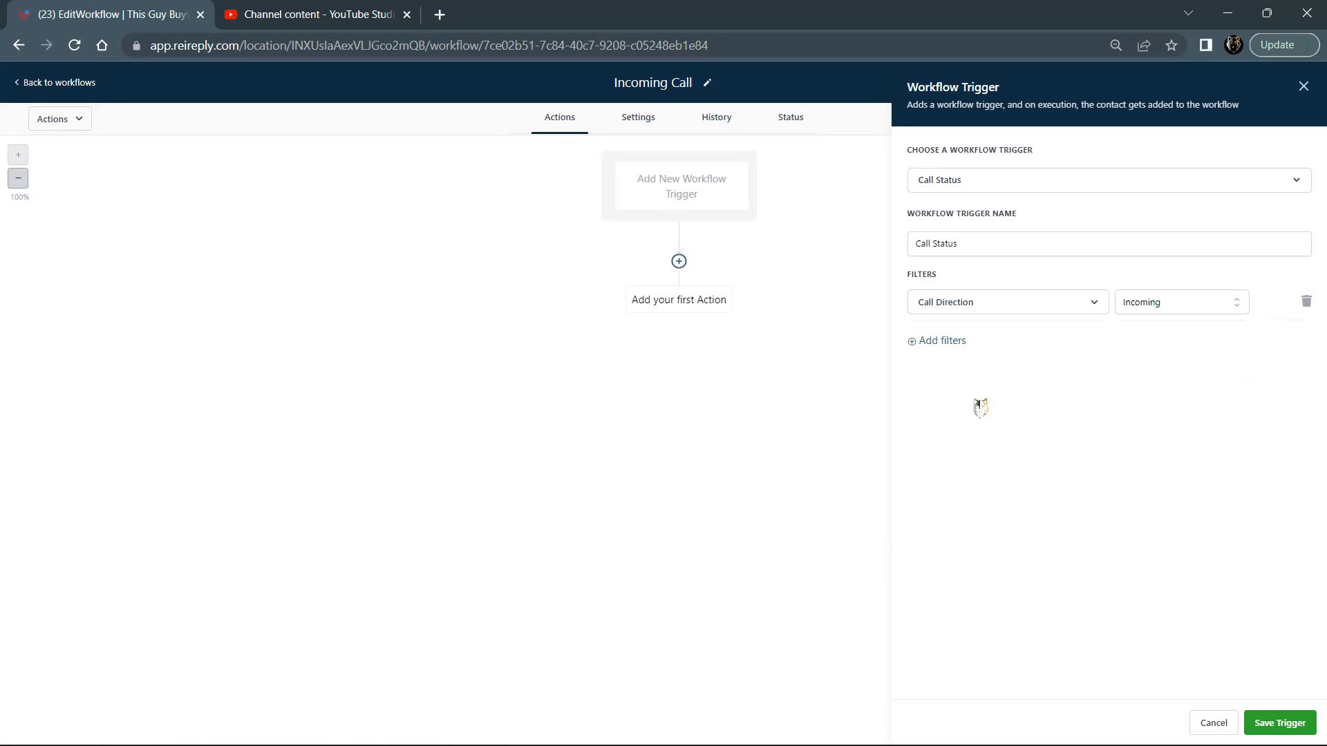
click(1280, 722)
click(1310, 78)
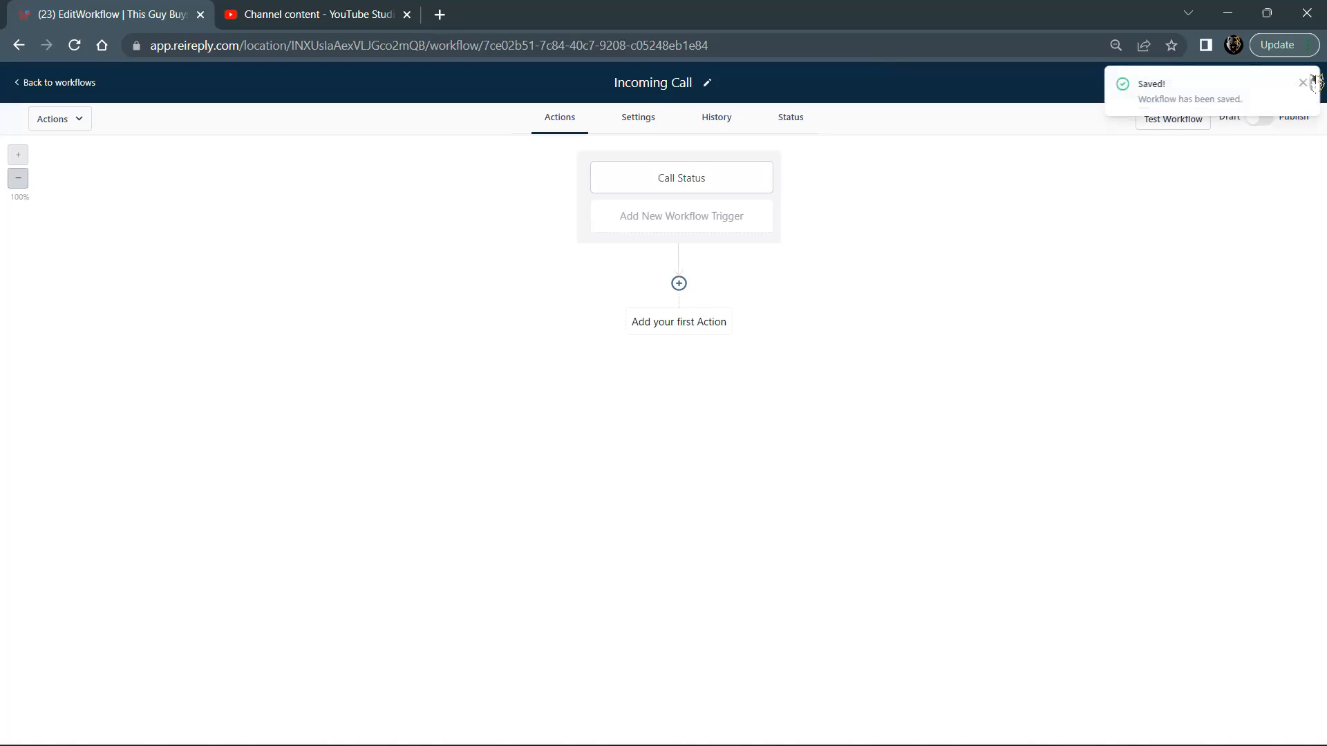
- Add an Add Contact Tag action with the tag "incoming call" as the workflow's first action and save it
click(682, 325)
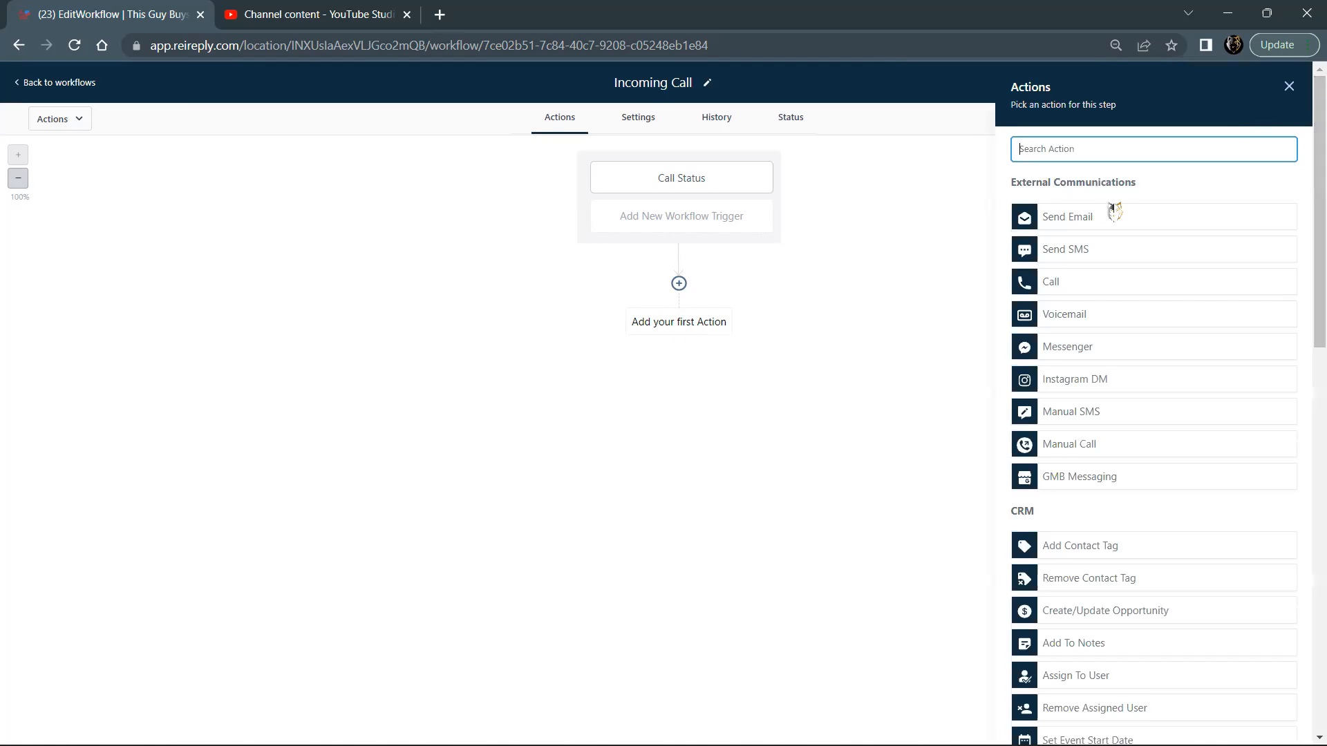
click(1289, 86)
click(719, 332)
scroll(1150, 306, down, 10)
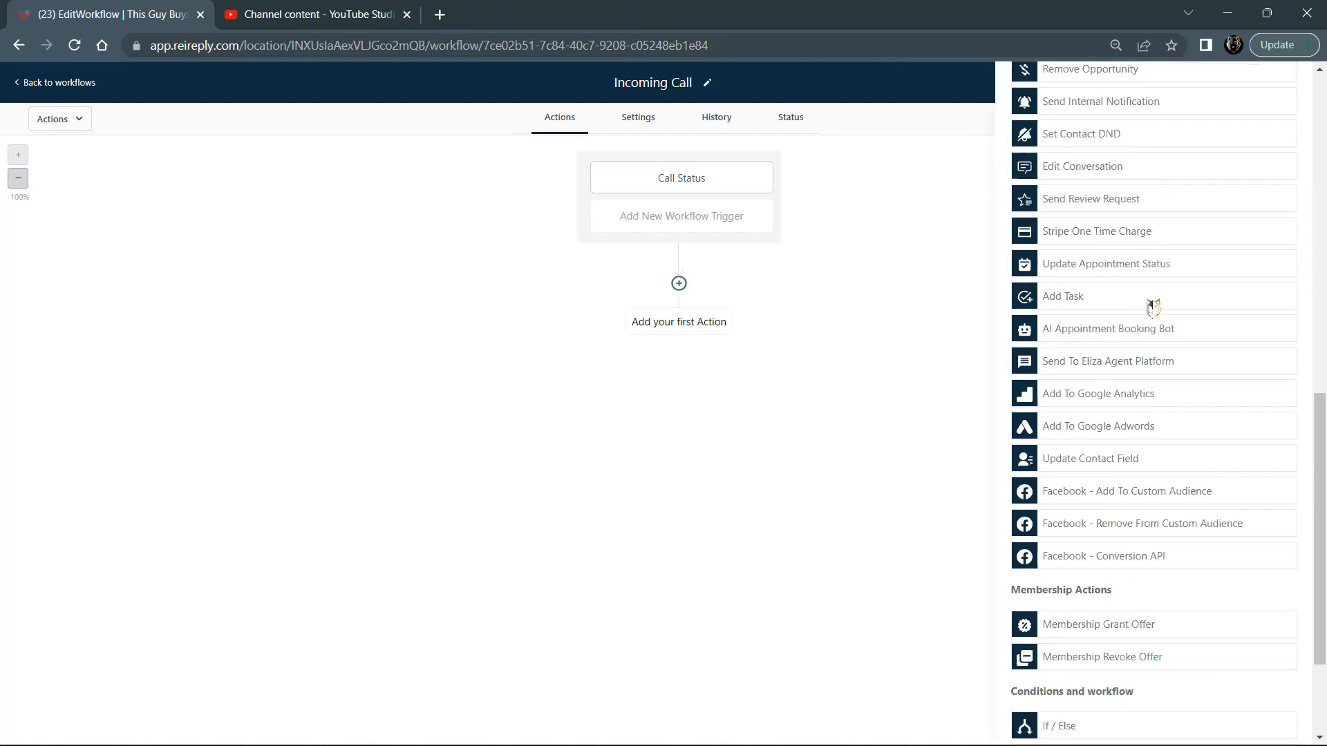
scroll(1150, 306, down, 2)
scroll(1144, 306, up, 8)
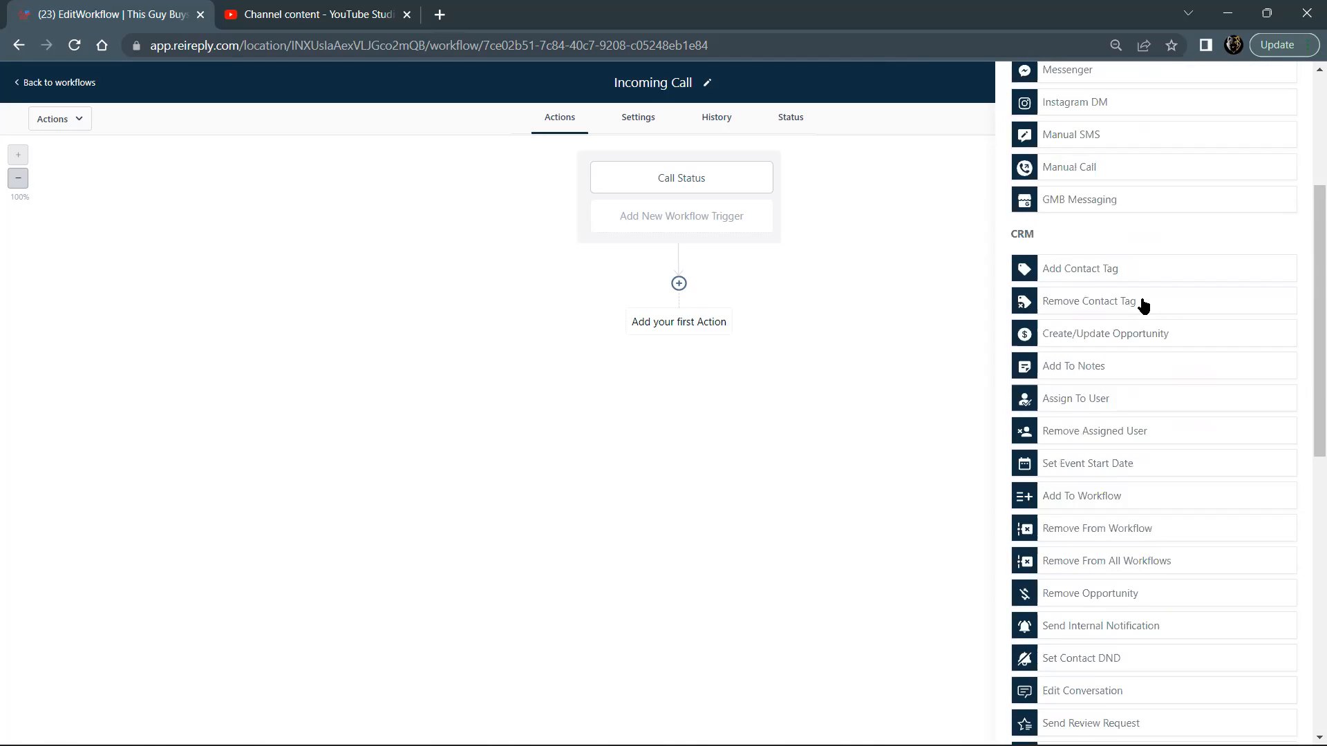
click(1085, 277)
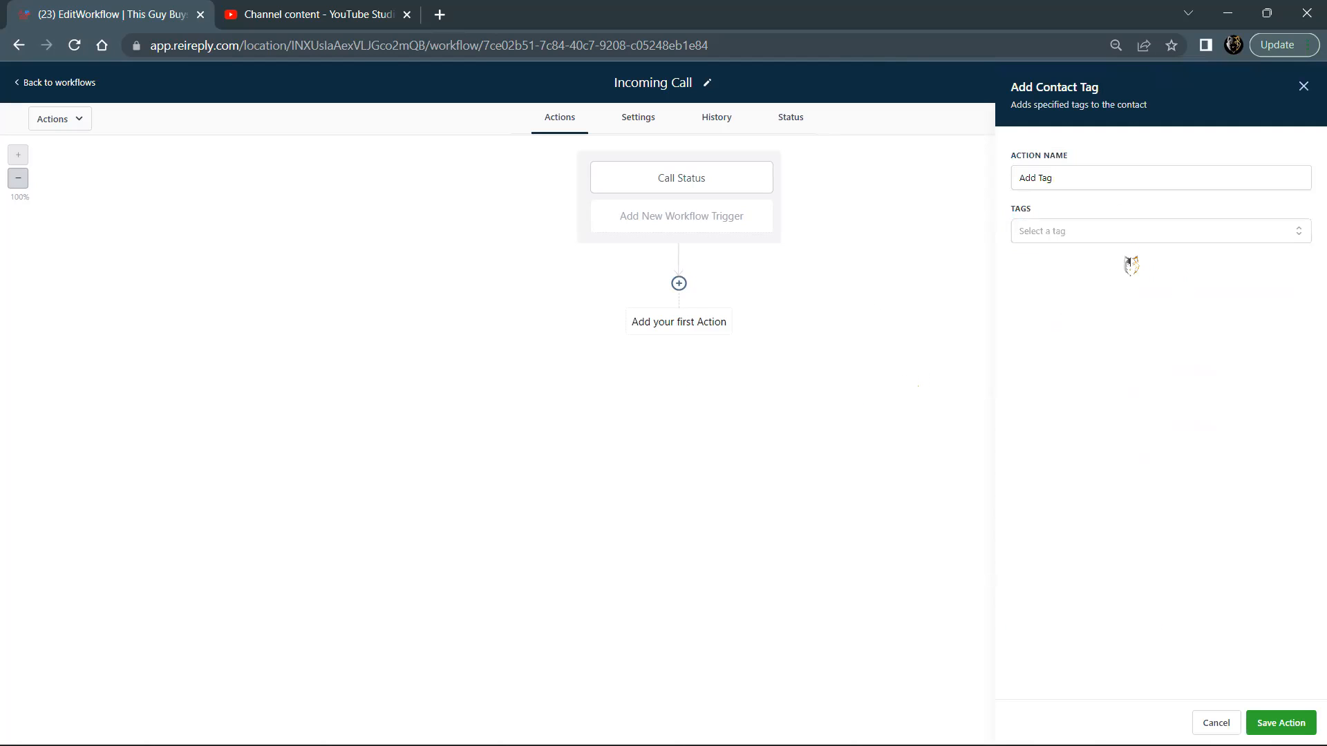
click(1064, 232)
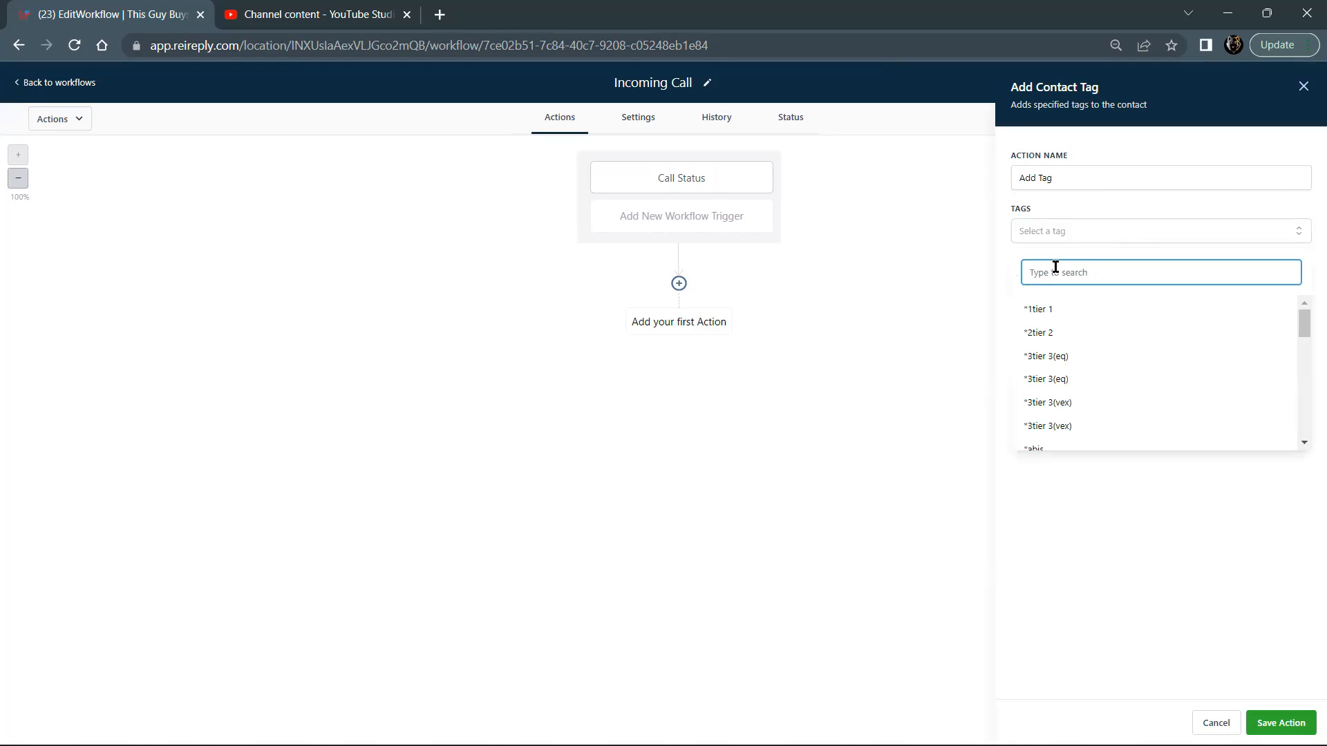
text(incoming)
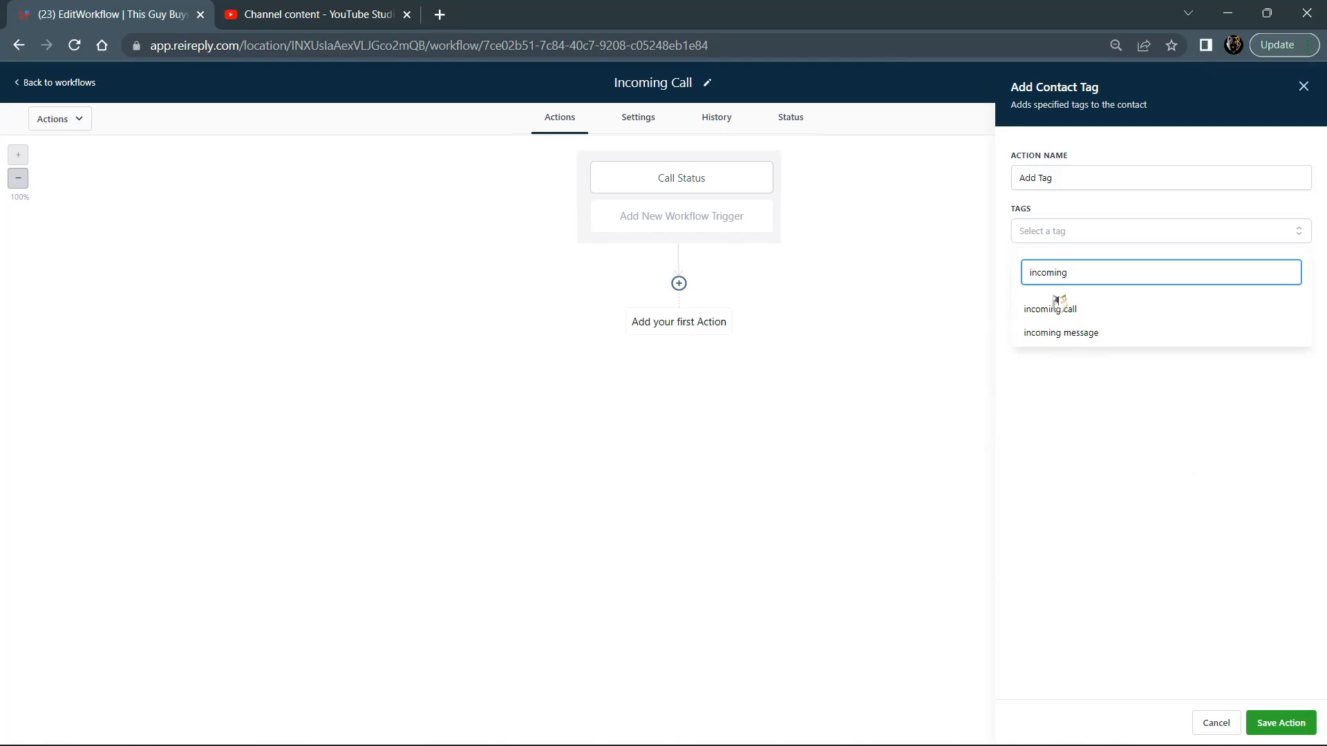
click(1090, 311)
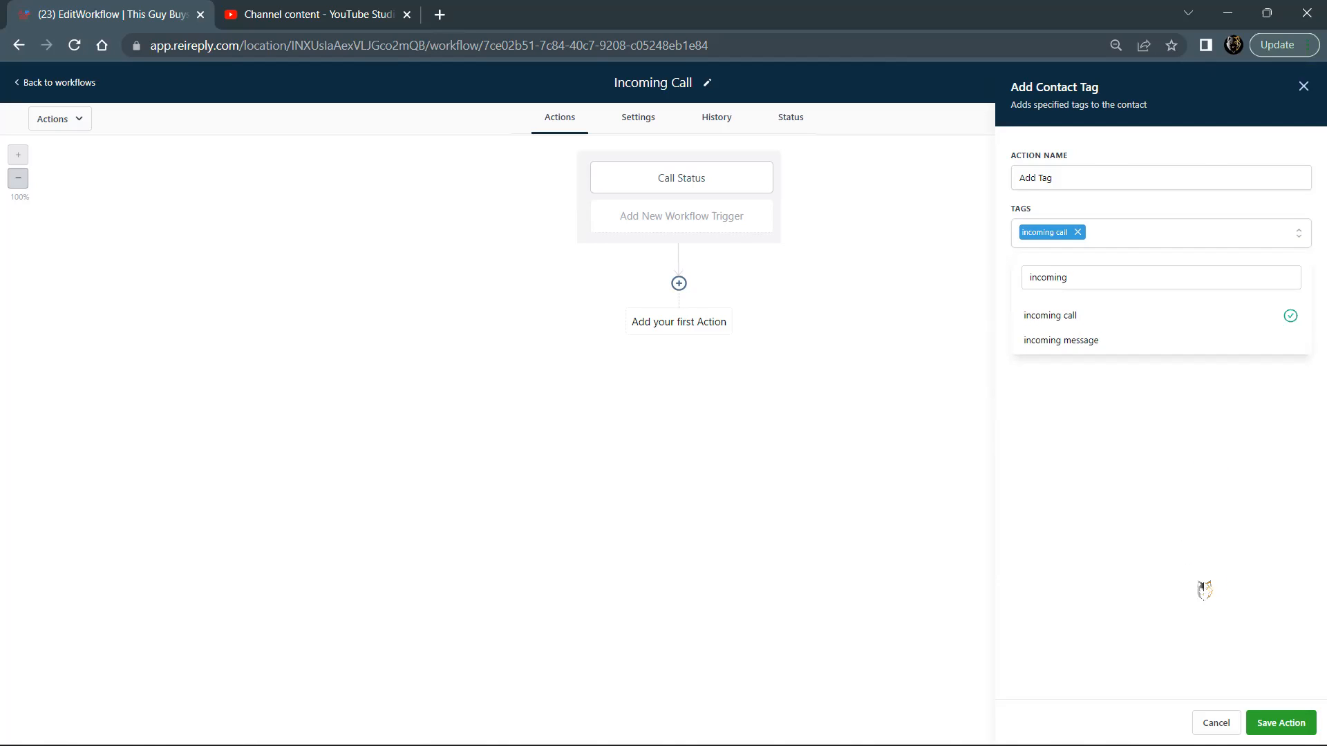
click(1283, 722)
- Add a Send Internal Notification action below Add Tag and set its notification type to Notification
click(679, 366)
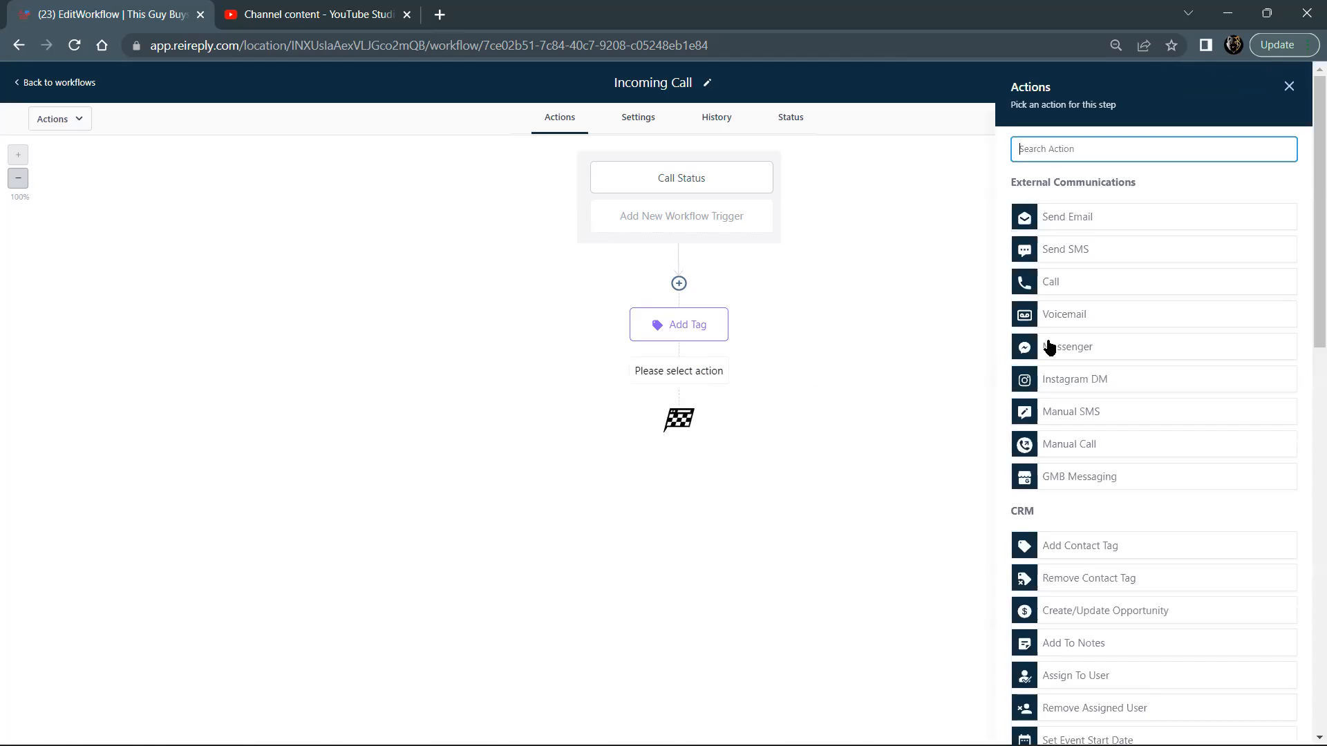
scroll(1203, 372, down, 10)
scroll(1203, 371, up, 1)
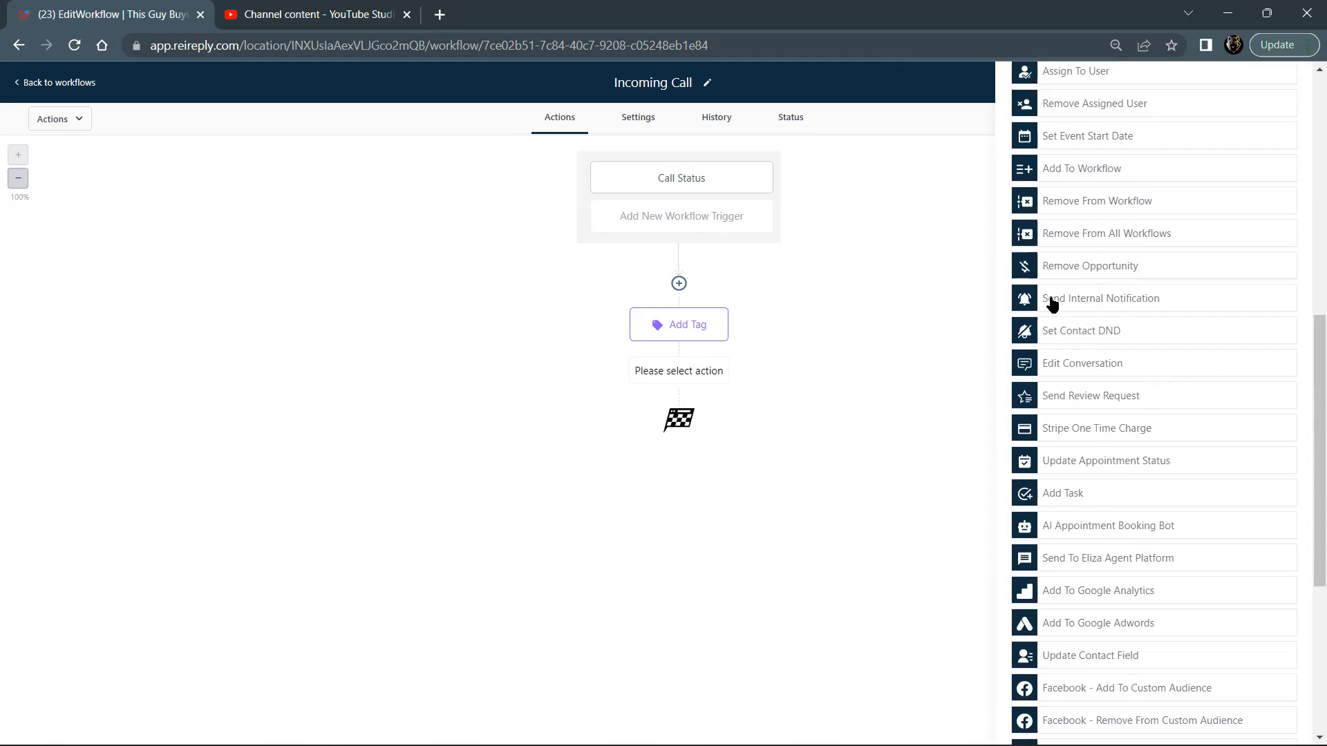
click(1138, 302)
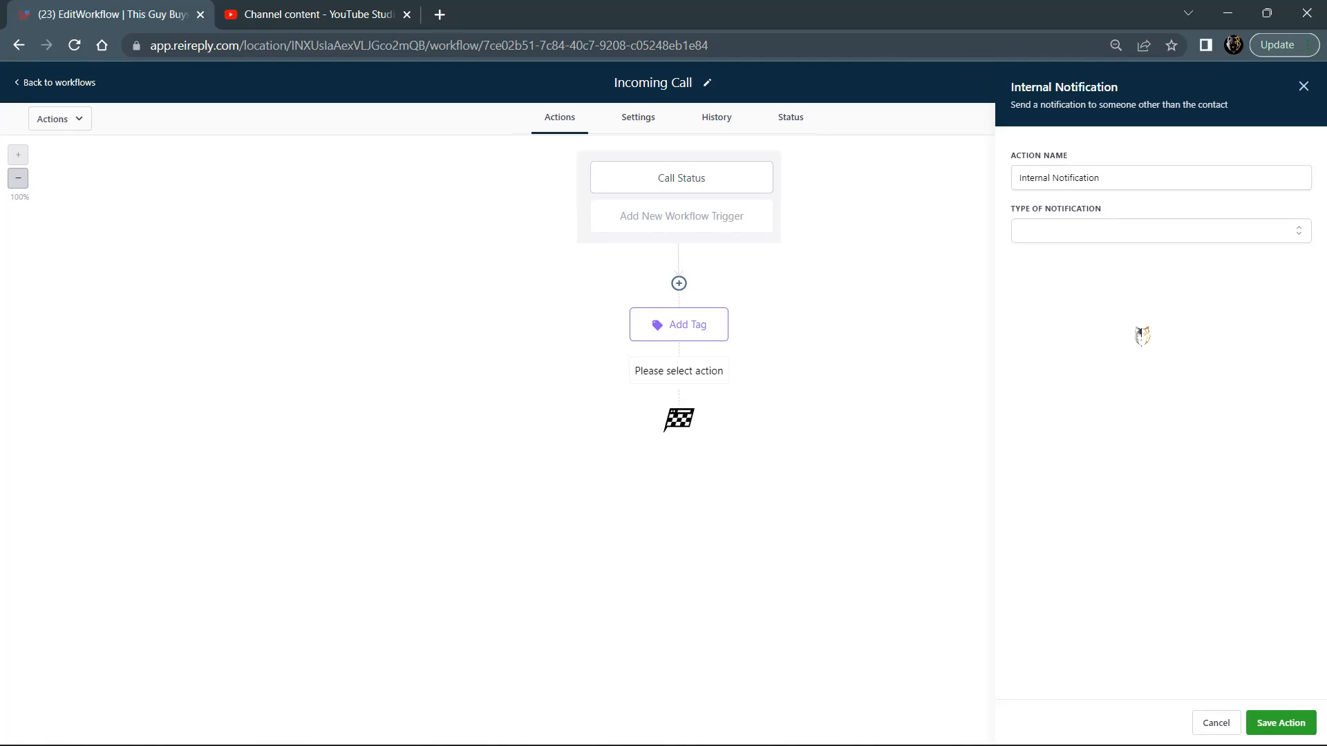
click(1162, 231)
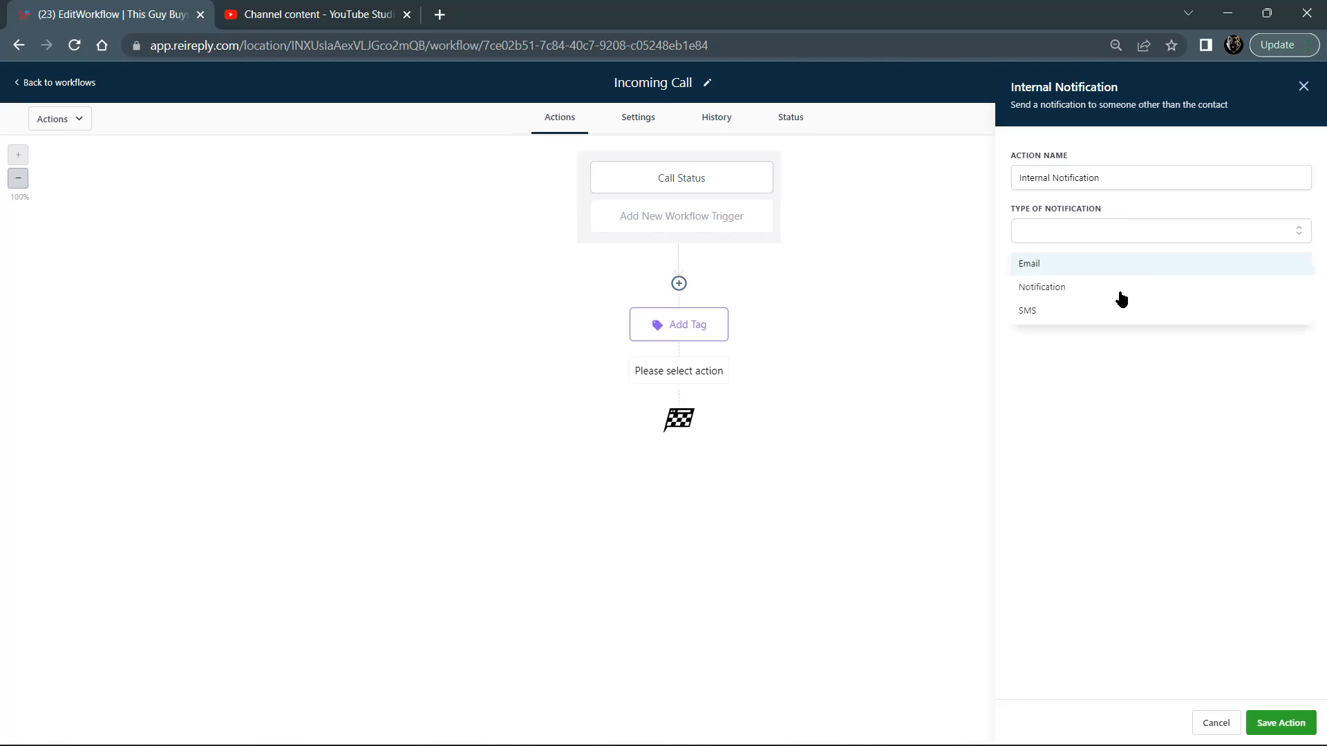
click(1063, 287)
- Title the notification "Incoming Call From {{contact.name}}", enter the message "{{contact.name}} is calling from {{contact.phone}}", and set the redirect page to Conversation
click(1040, 285)
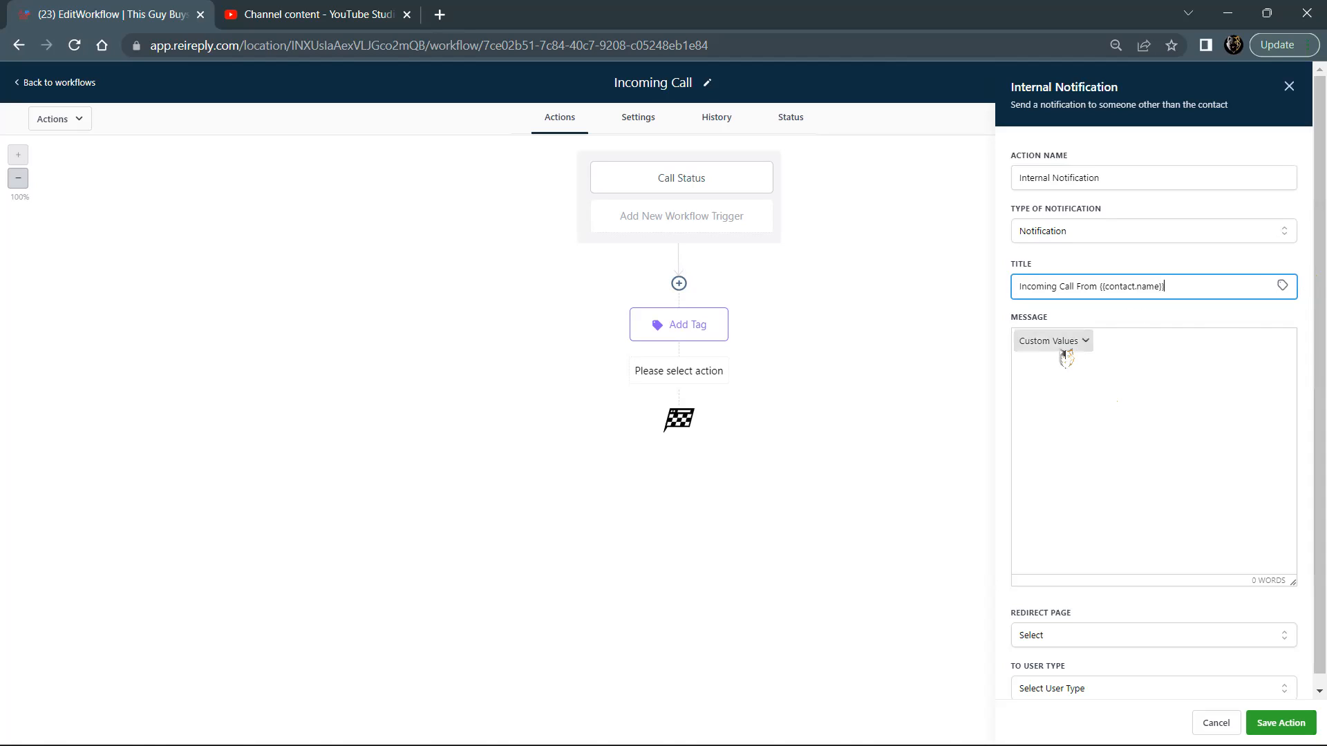
click(1058, 413)
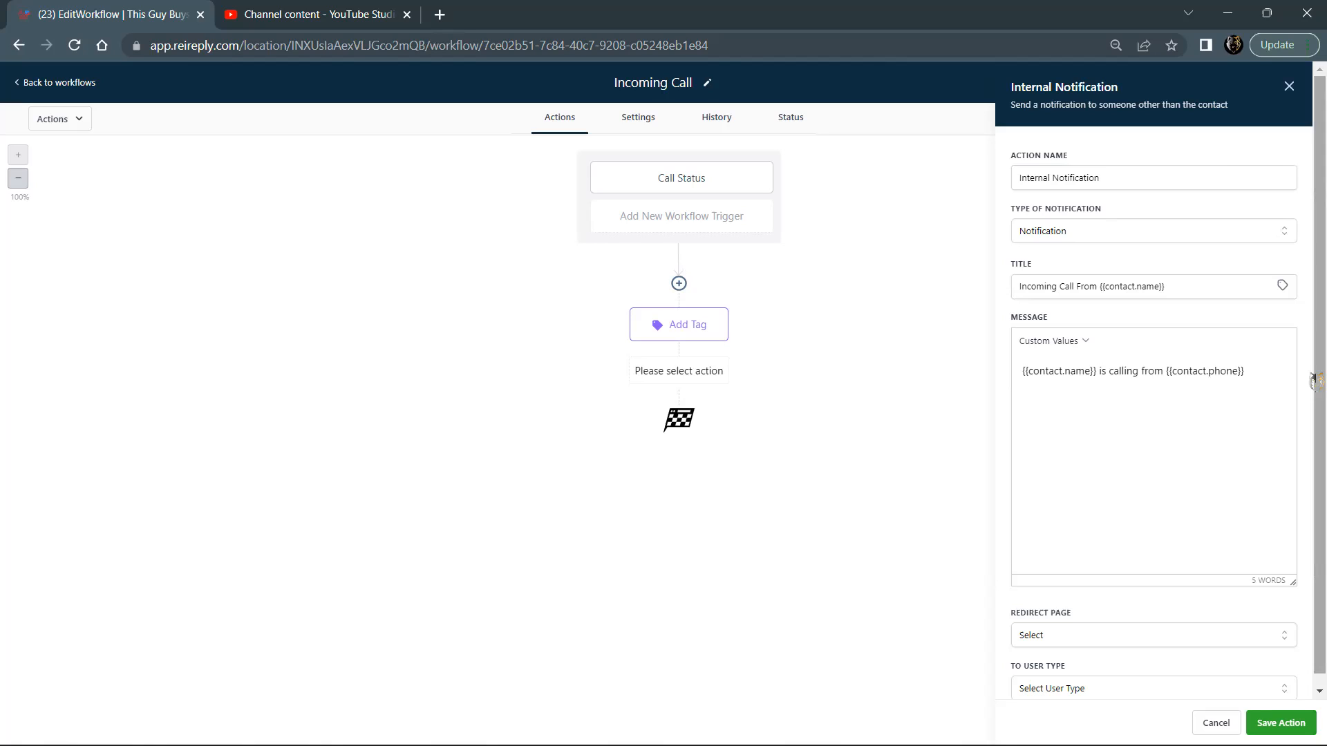
click(1075, 635)
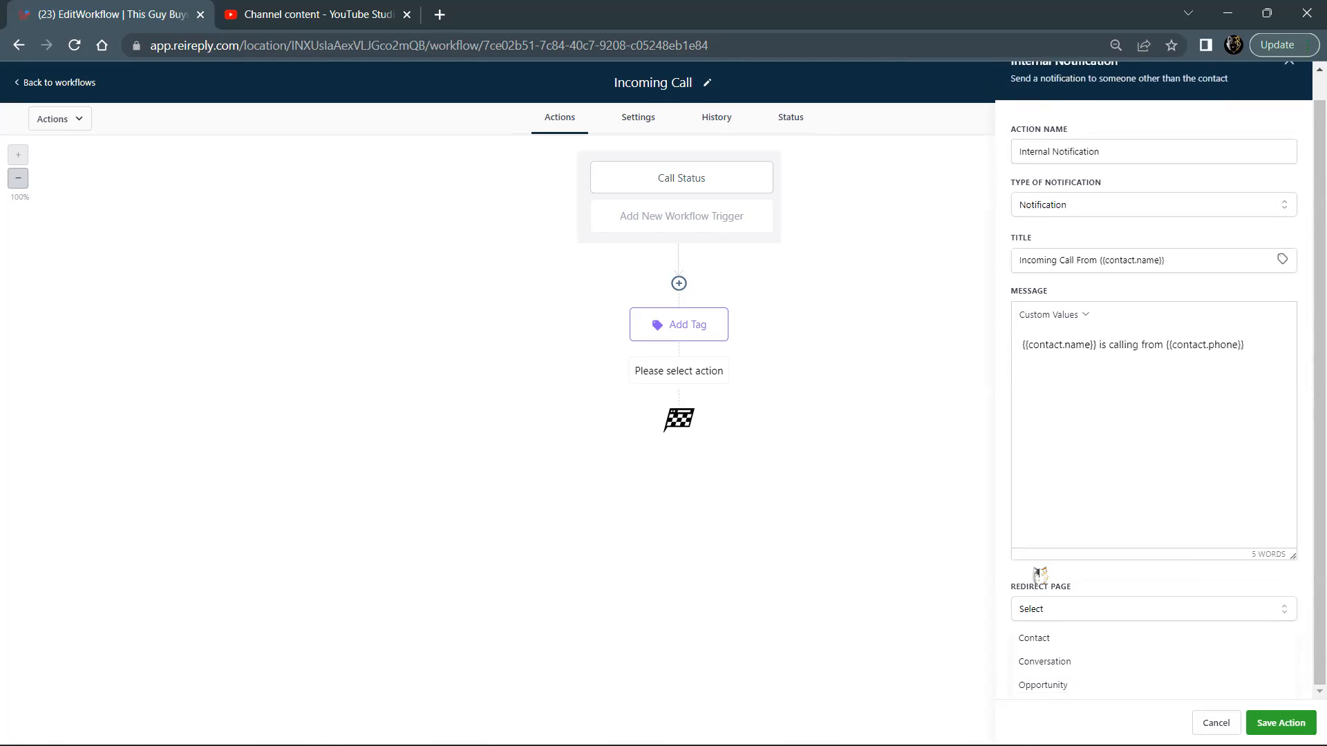
click(1052, 662)
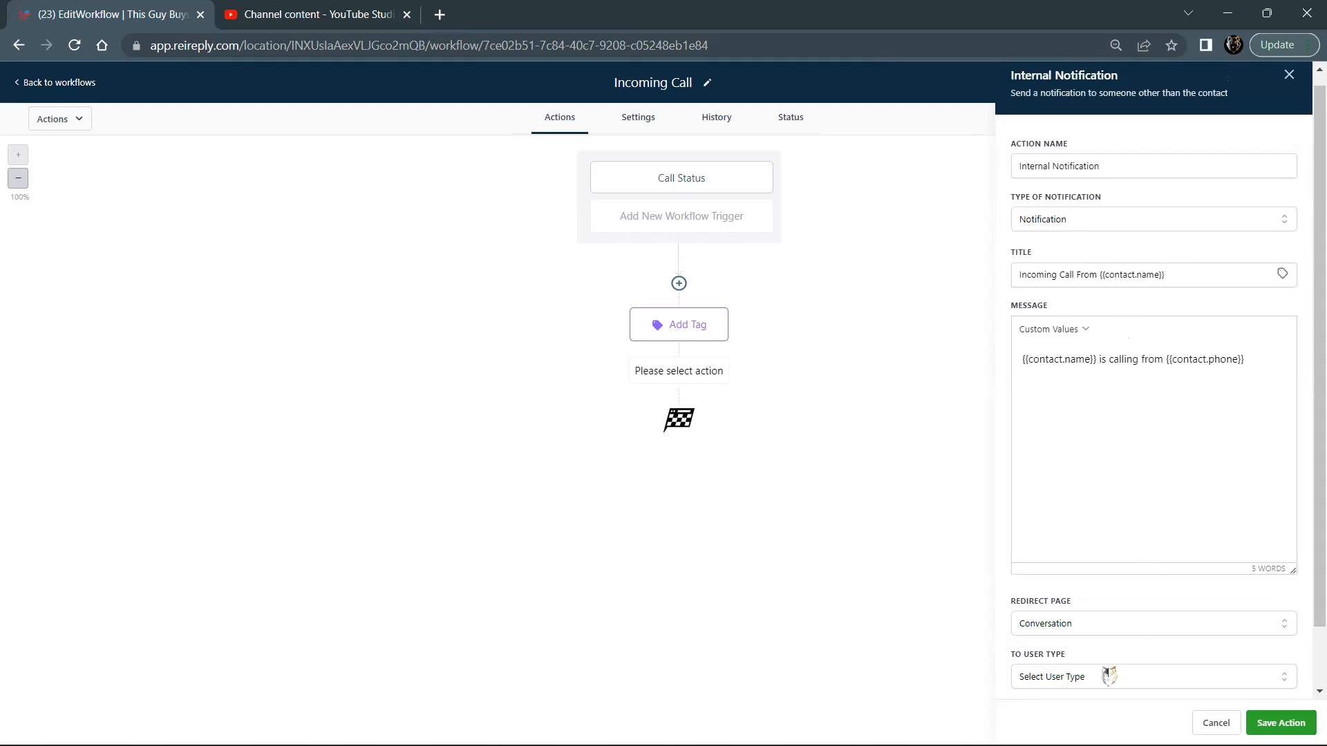
- Send the internal notification to the user assigned to the contact and save the action
click(1079, 680)
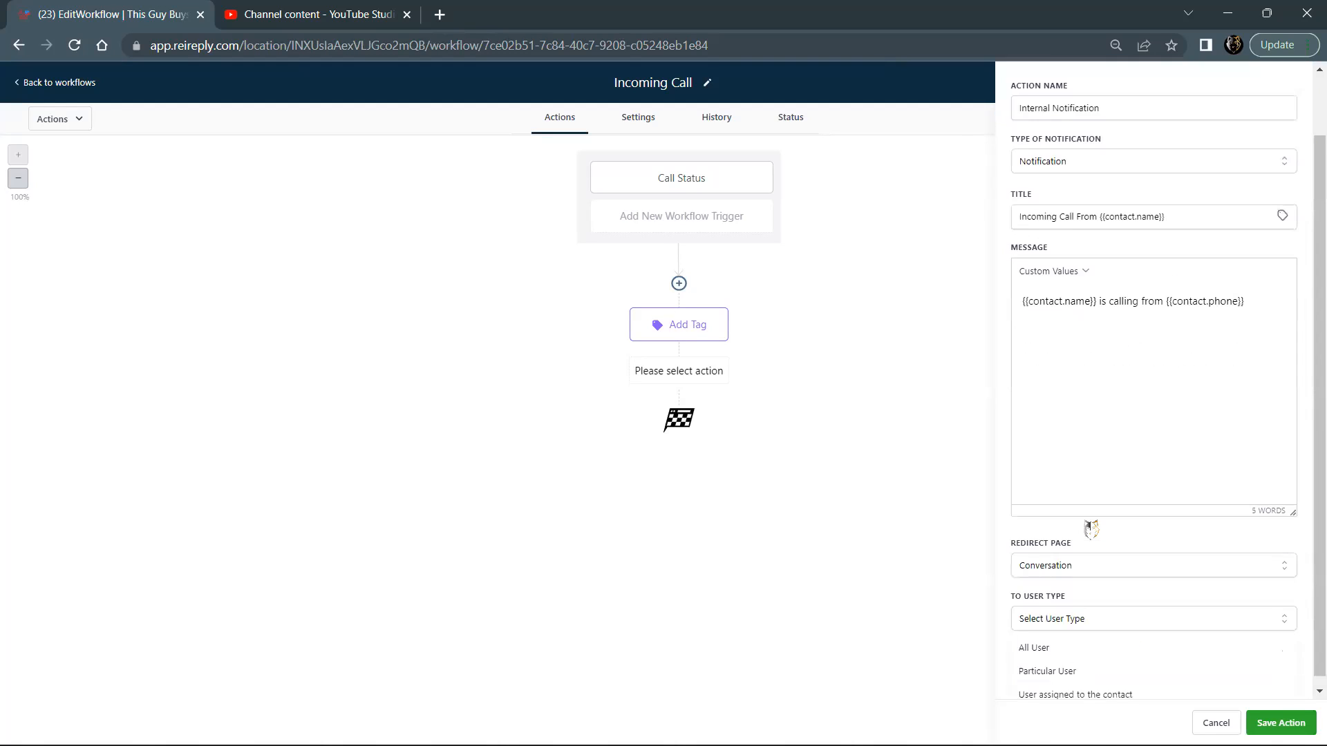
click(1078, 688)
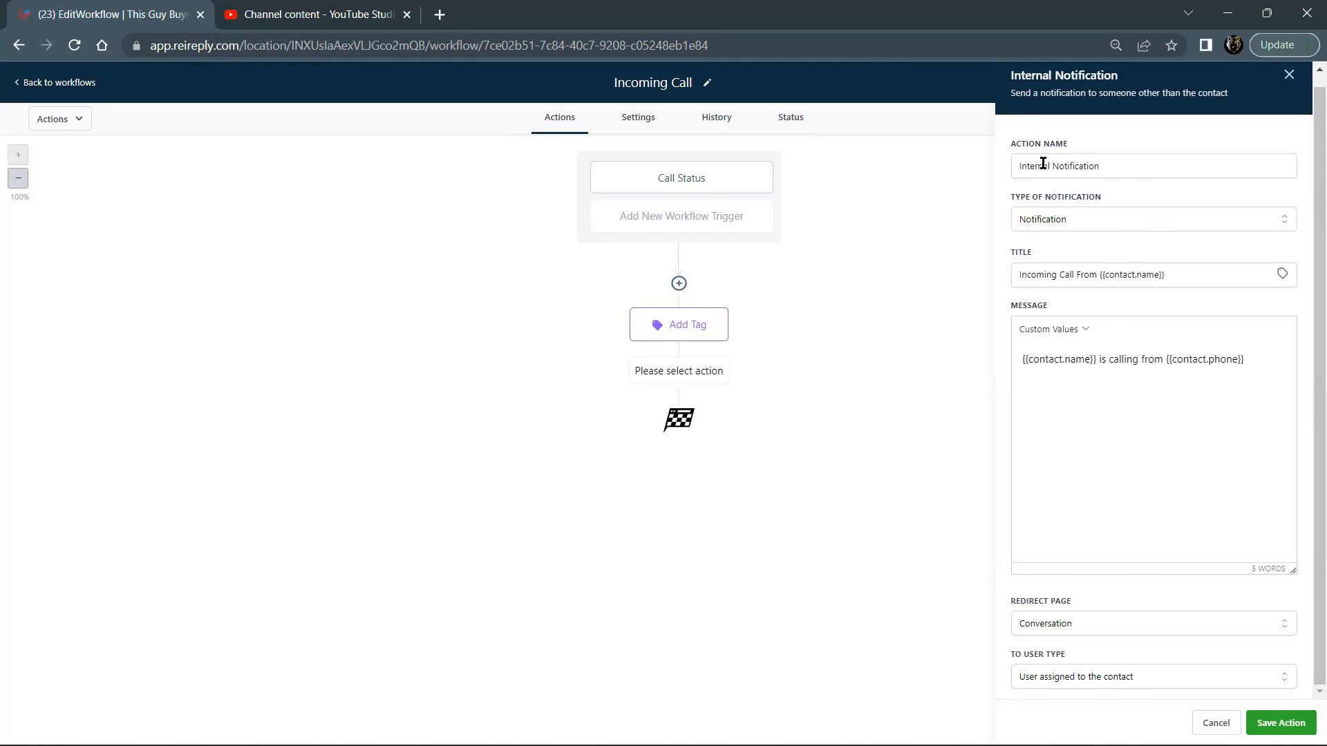
click(1152, 228)
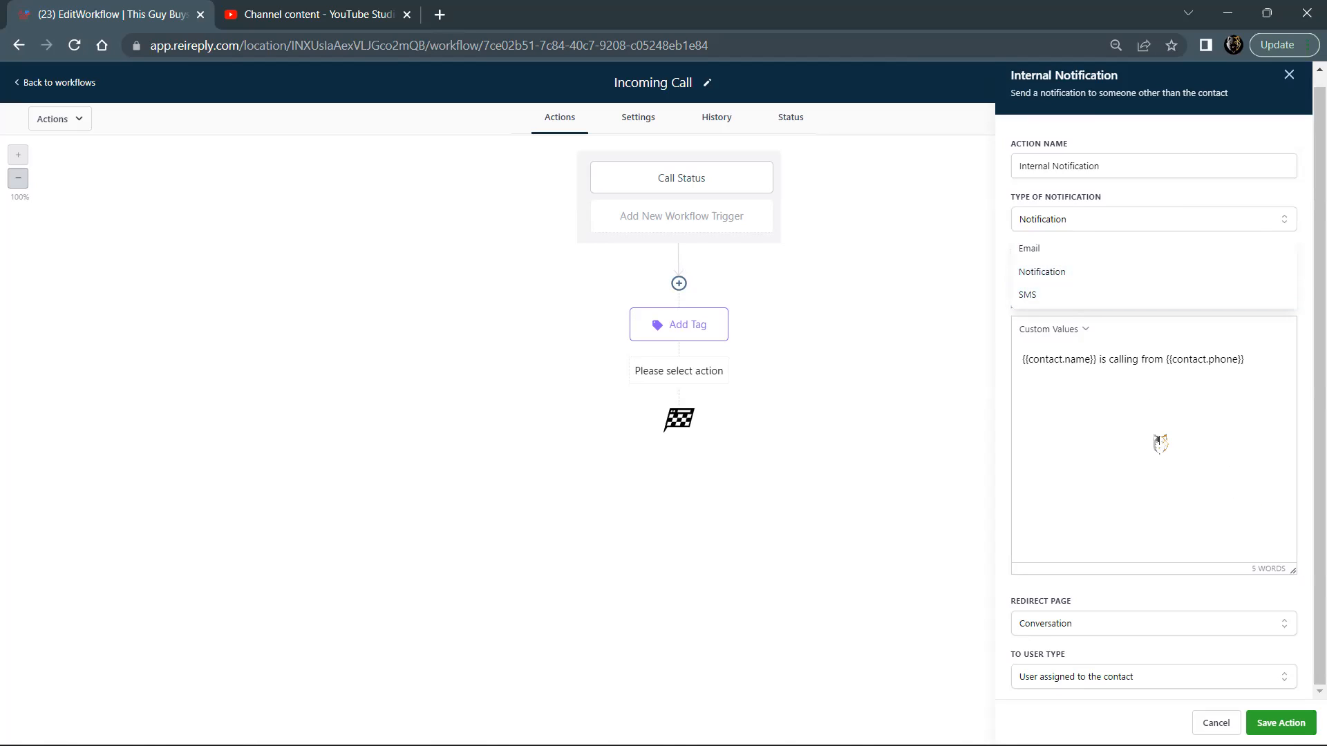
click(1280, 722)
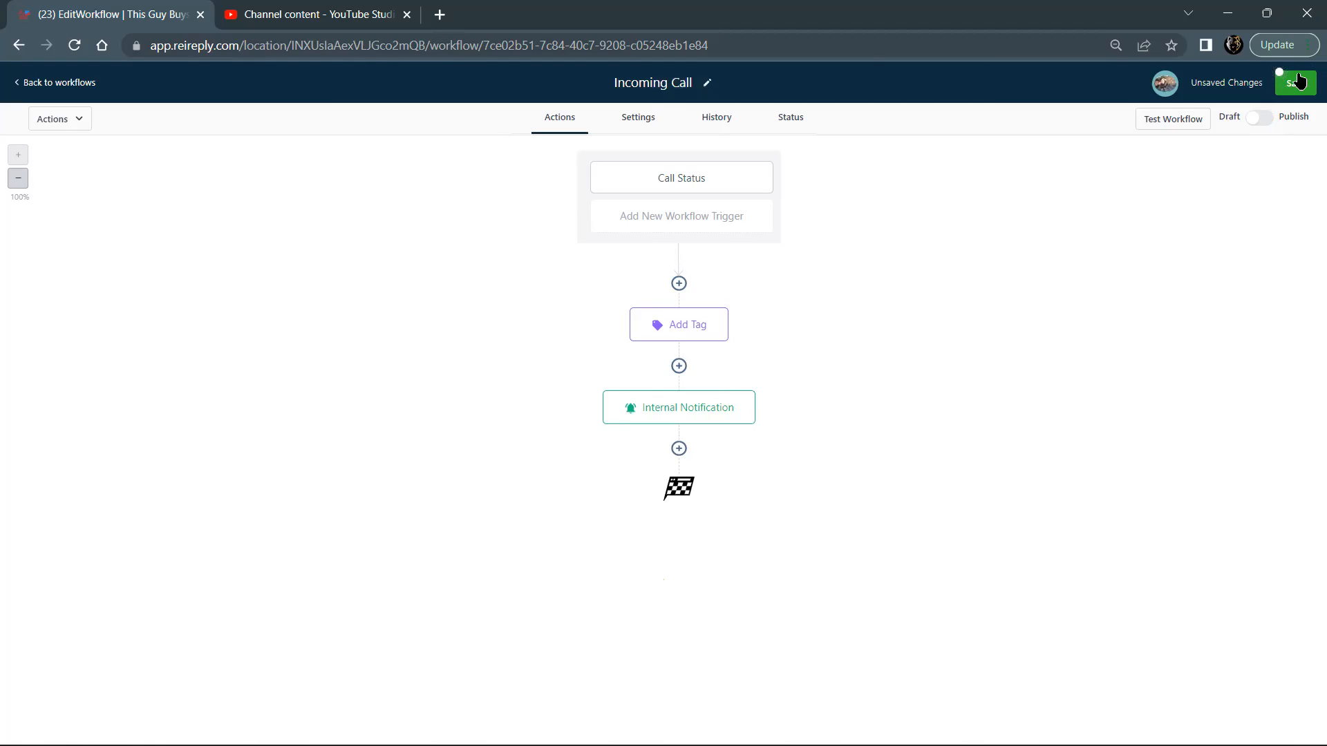
- Rename the workflow to "Incoming SMS"
click(660, 82)
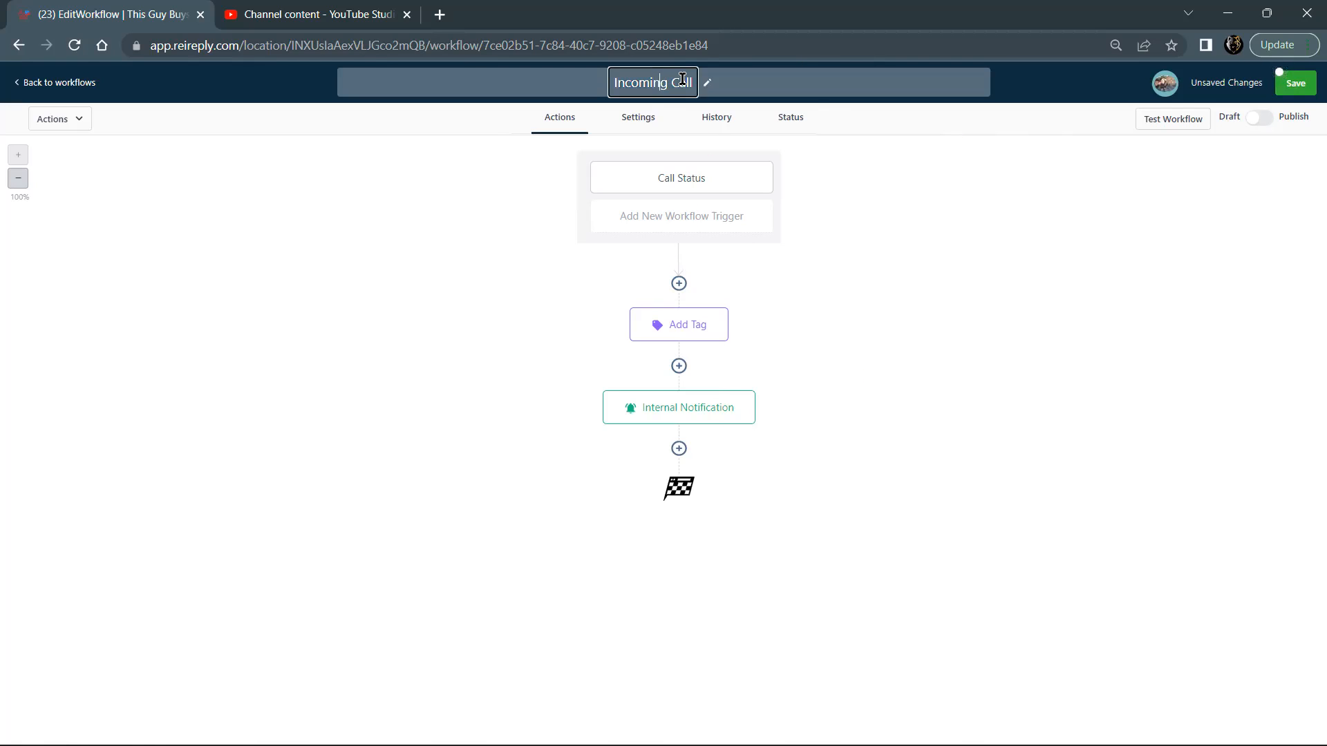
drag(673, 82, 700, 84)
text(Tex)
key(BackSpace)
key(BackSpace)
key(BackSpace)
key(BackSpace)
text(SMS)
key(BackSpace)
key(BackSpace)
key(BackSpace)
text(SMS)
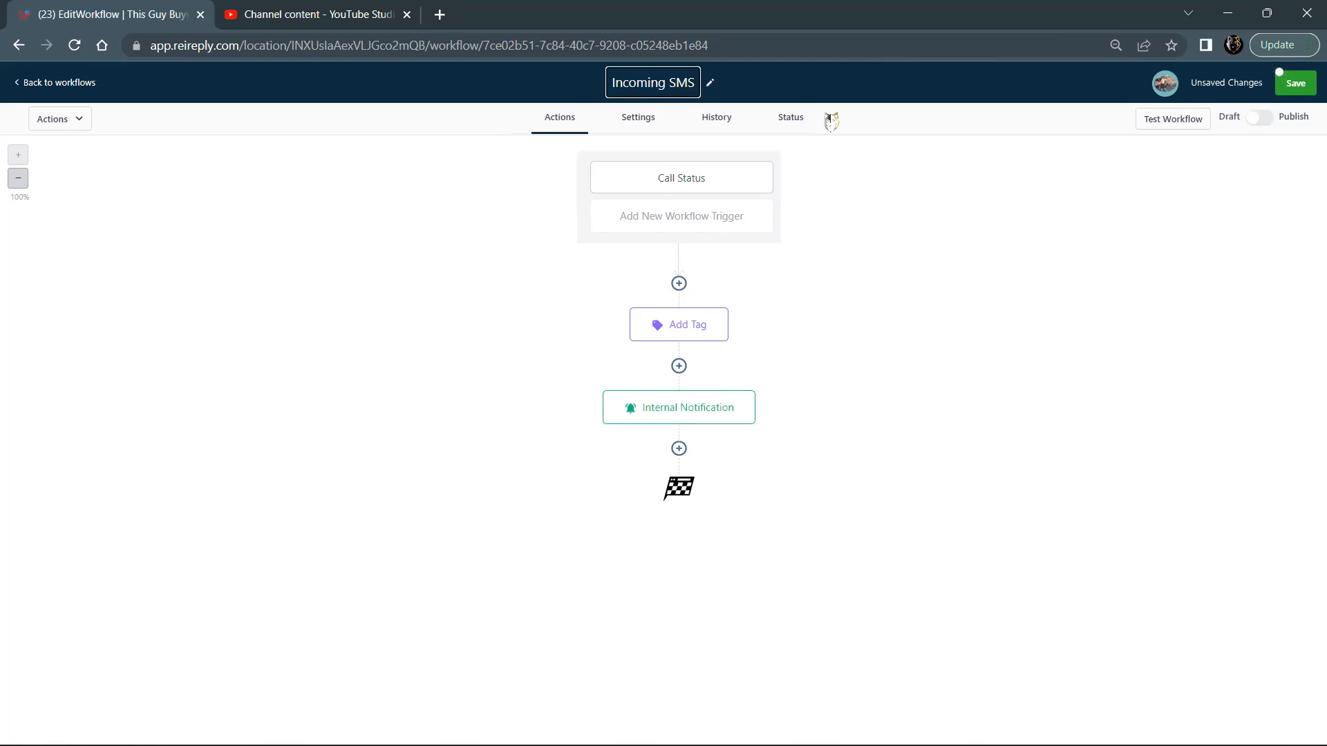
- Delete the Call Status trigger from the workflow and confirm the deletion
click(659, 181)
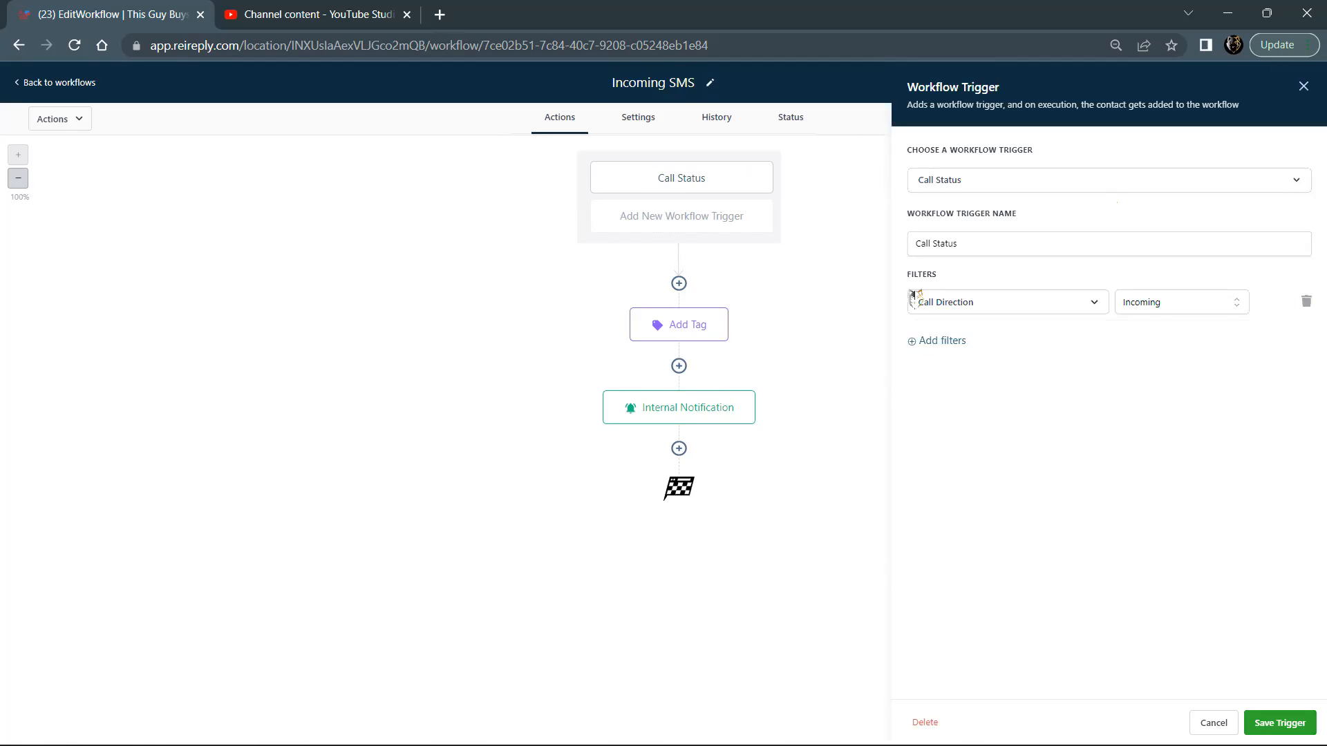
click(923, 722)
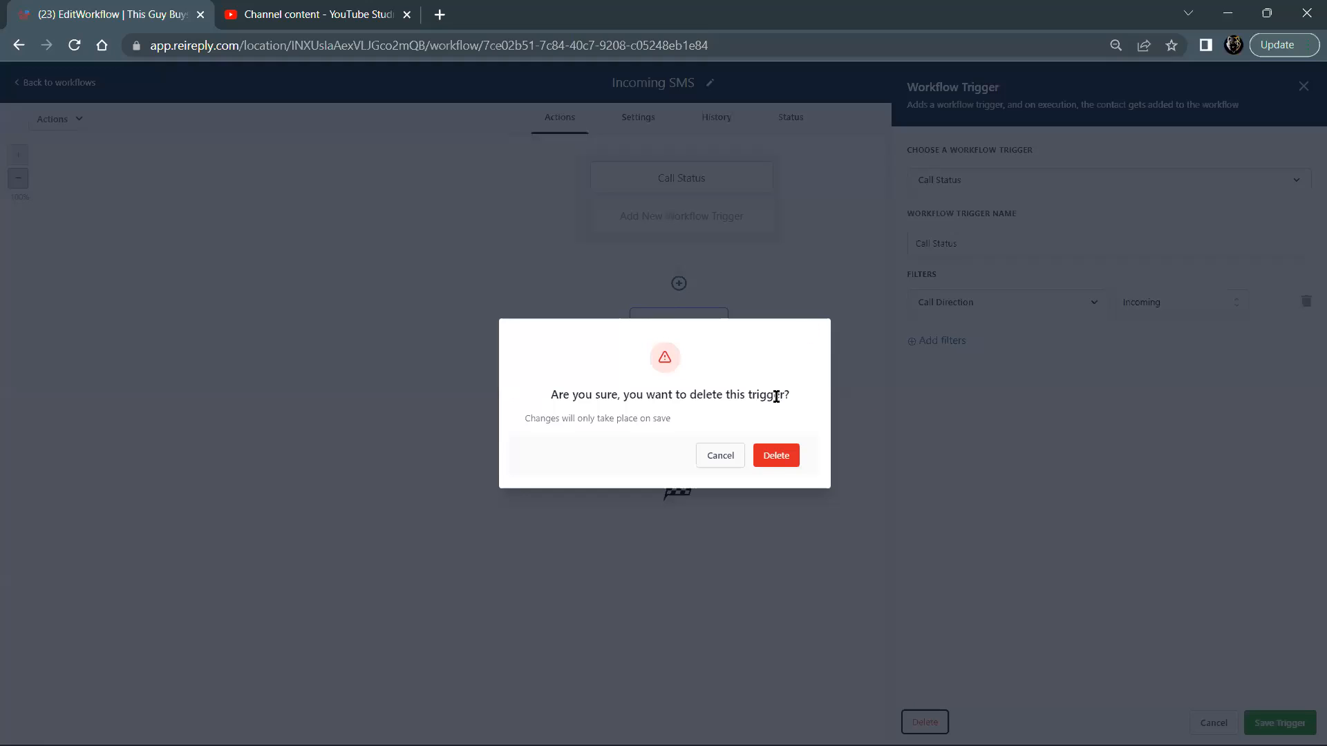
click(788, 459)
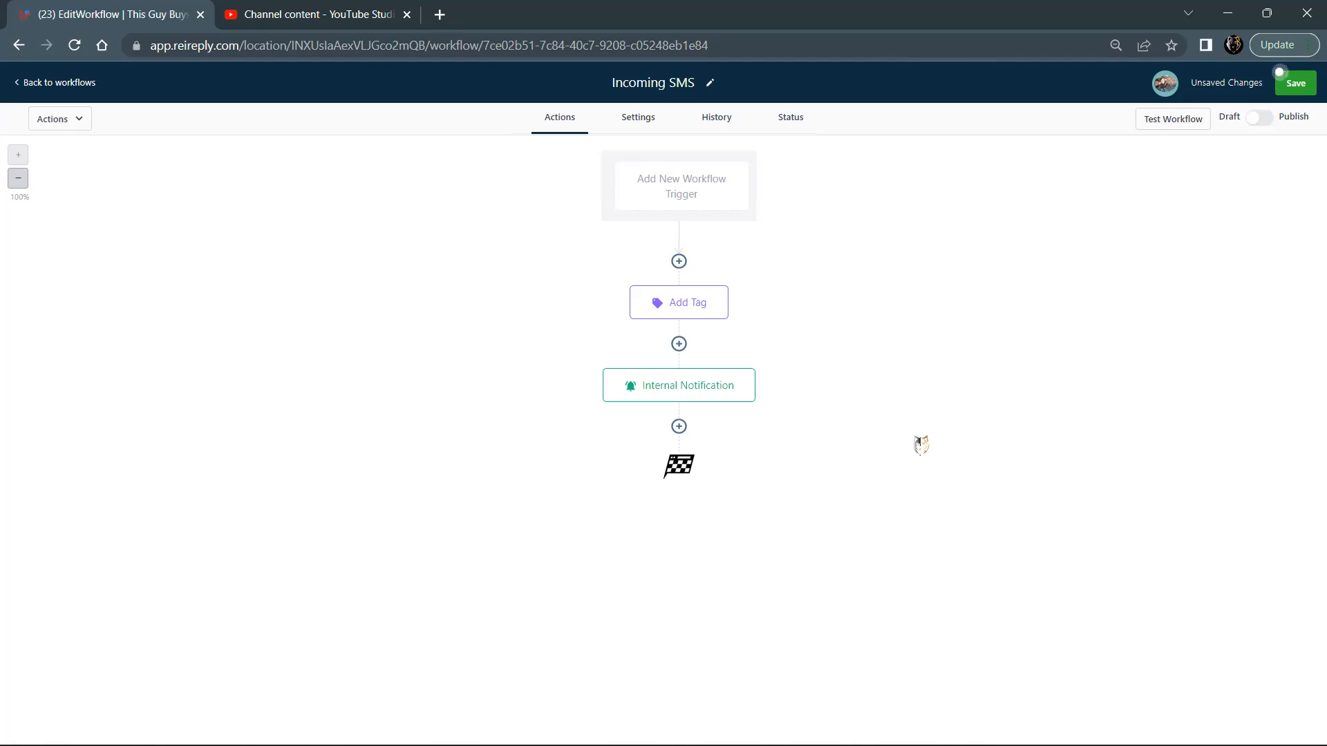
- Add a Customer Replied trigger and filter it to the Reply channel SMS
click(745, 222)
scroll(1085, 444, down, 10)
scroll(1085, 445, up, 9)
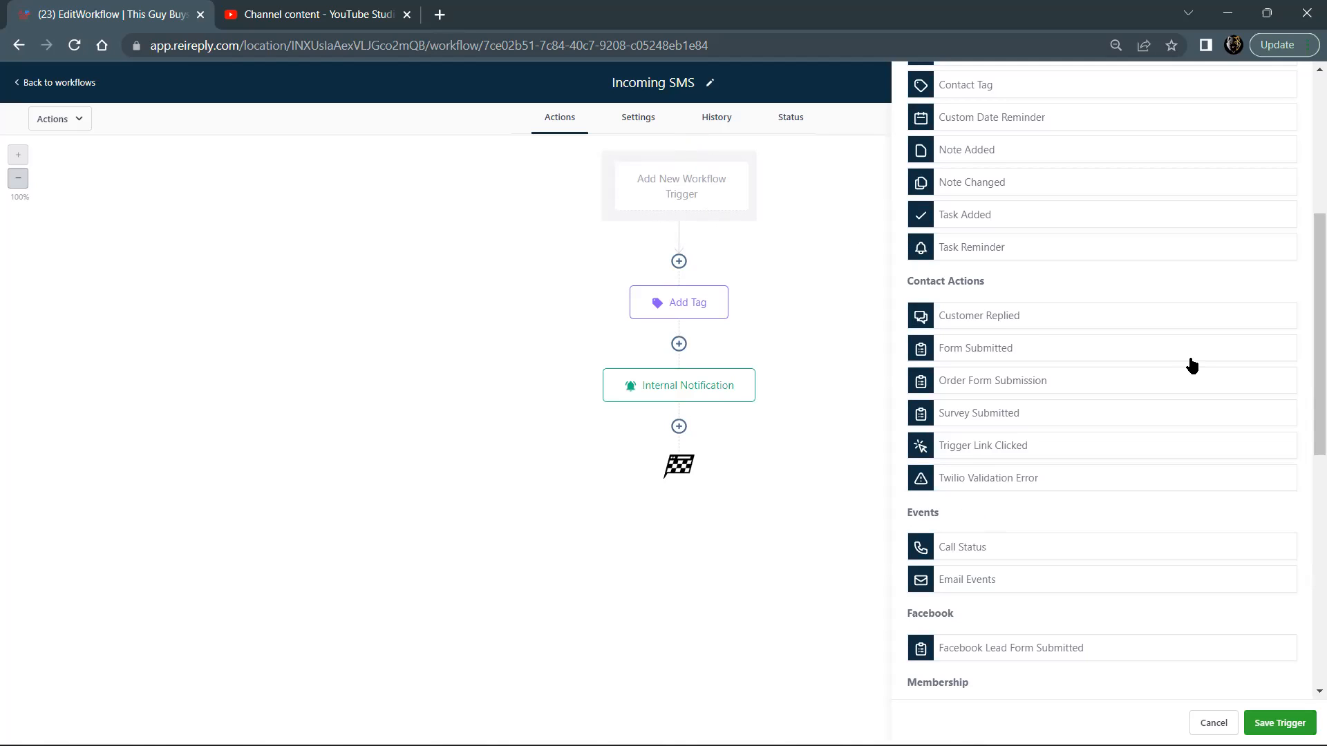
click(994, 320)
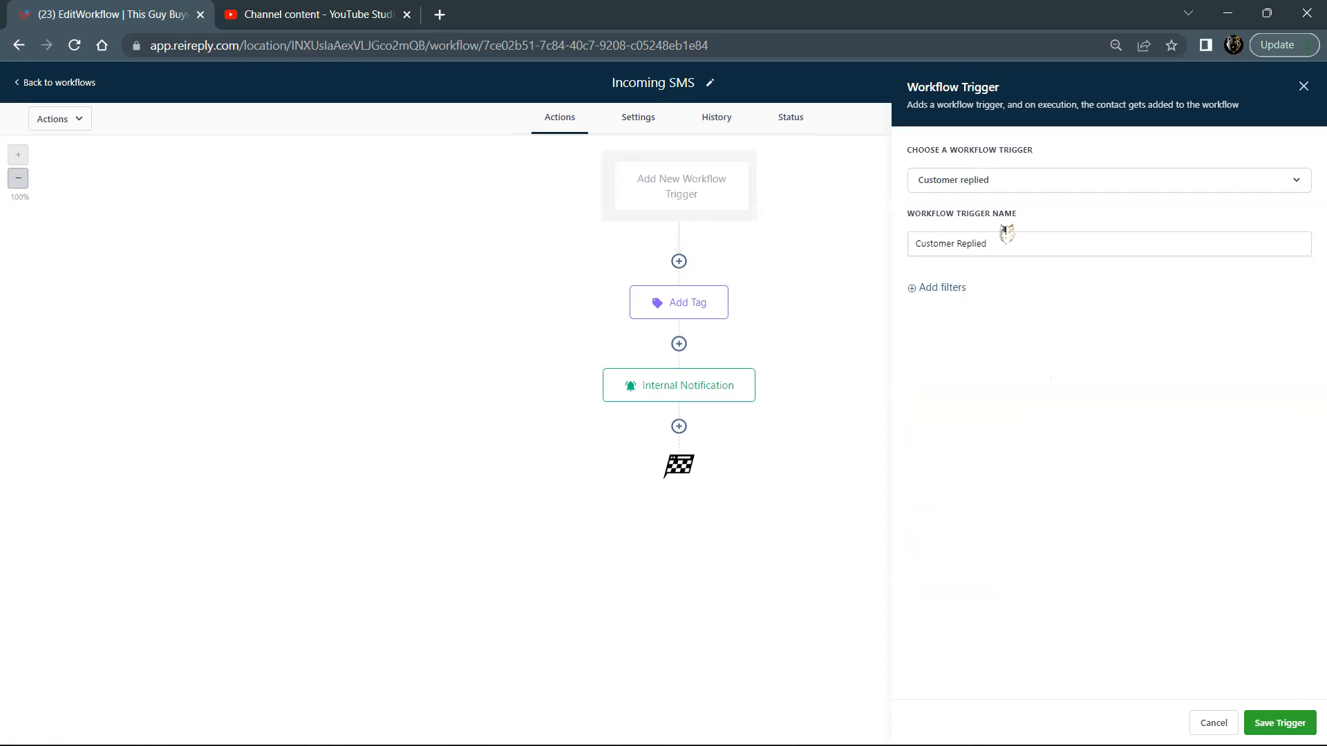
click(949, 286)
click(962, 302)
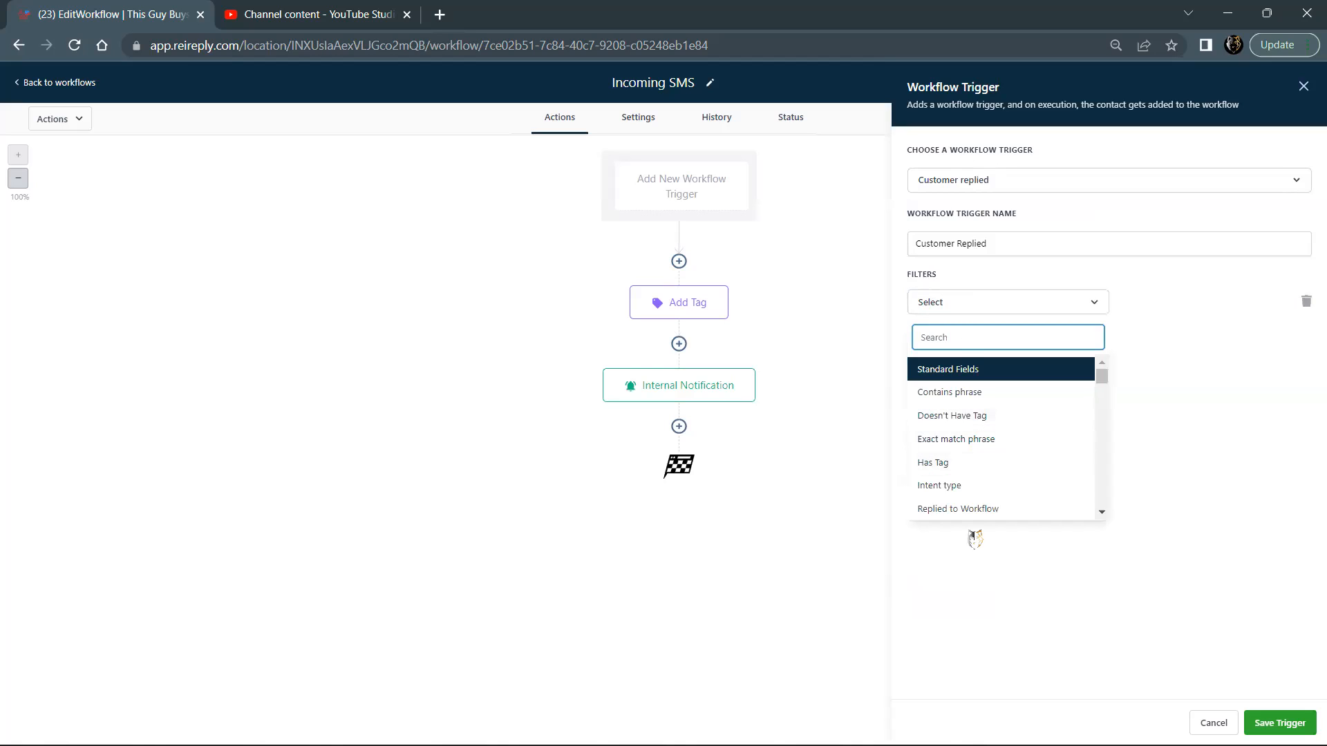
scroll(976, 512, down, 3)
click(941, 446)
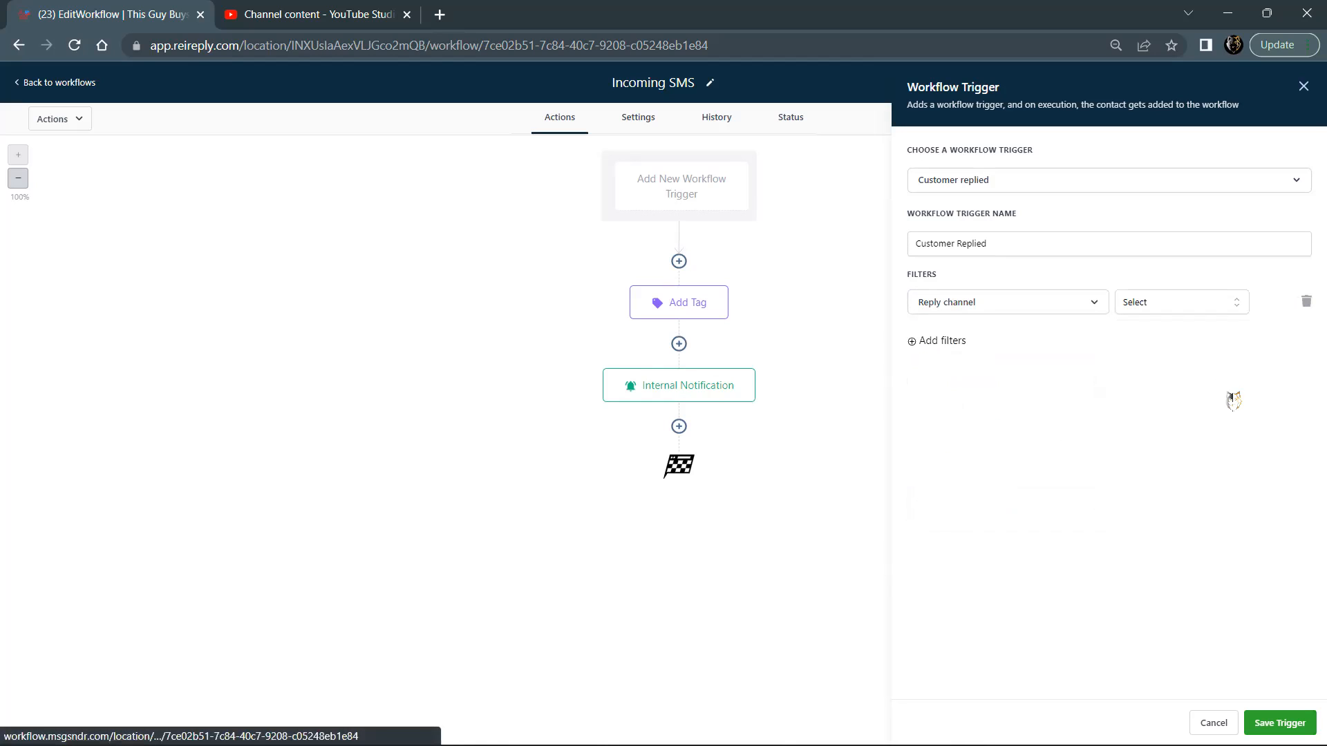
click(1236, 307)
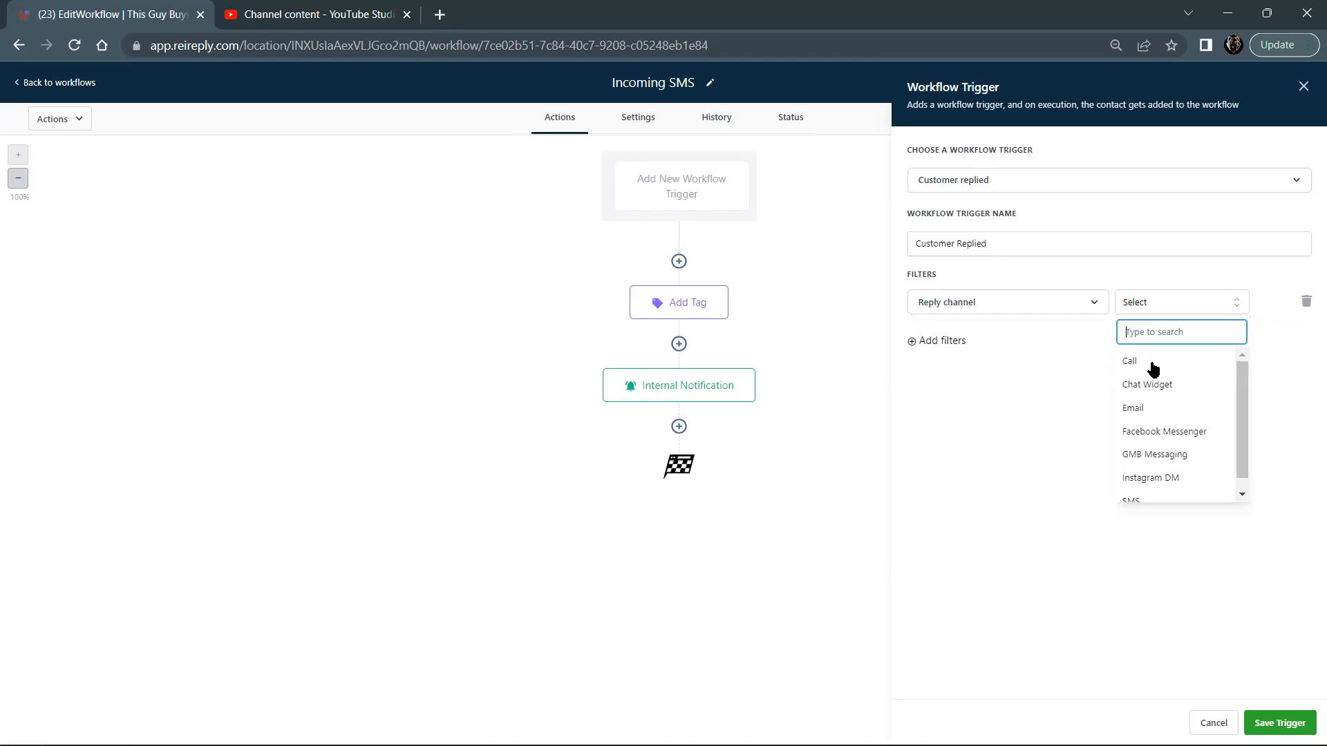
scroll(1151, 484, down, 1)
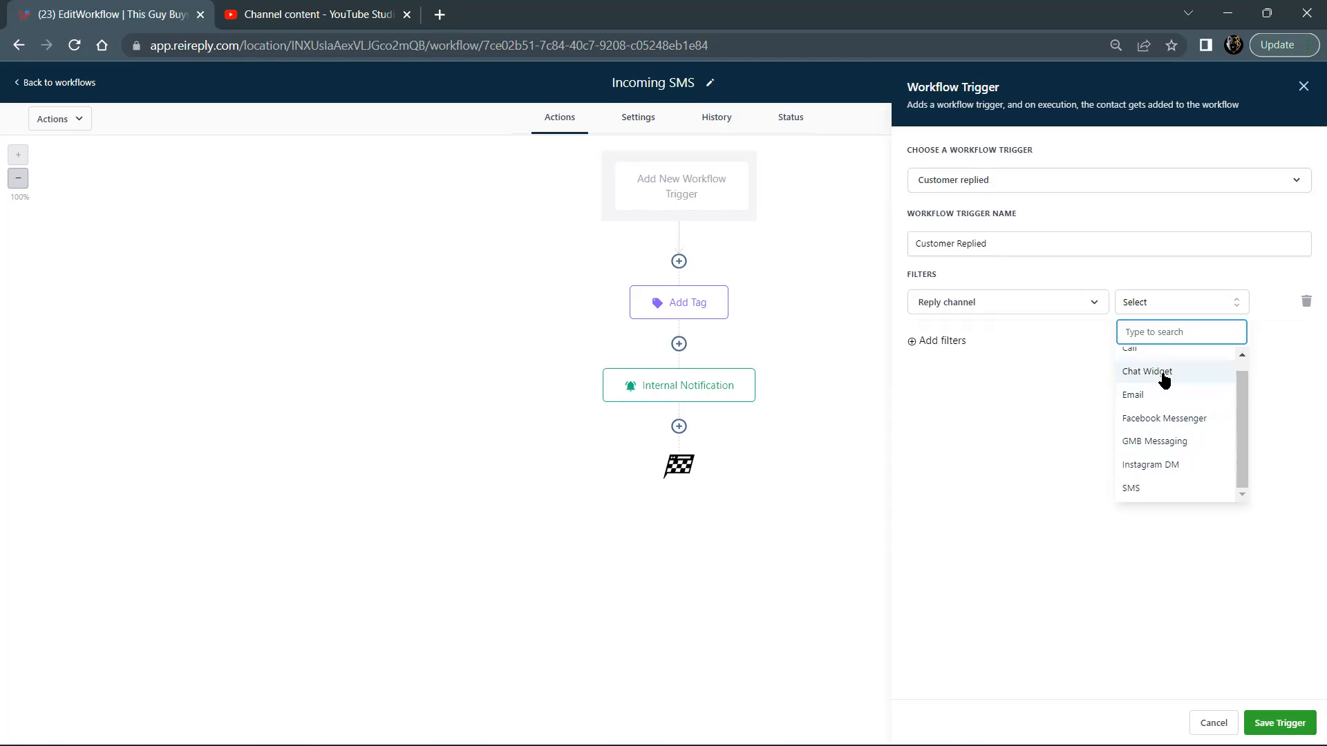
scroll(1163, 379, up, 1)
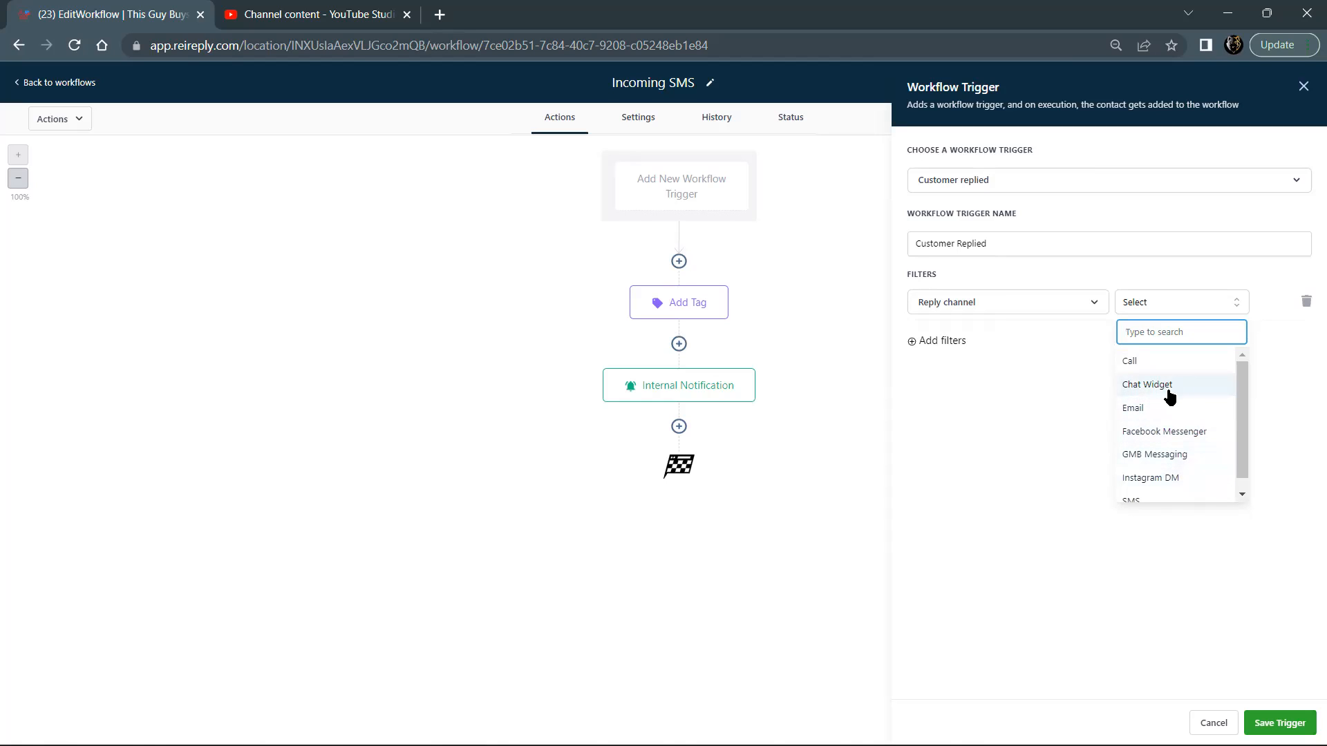
scroll(1194, 476, down, 1)
click(1168, 491)
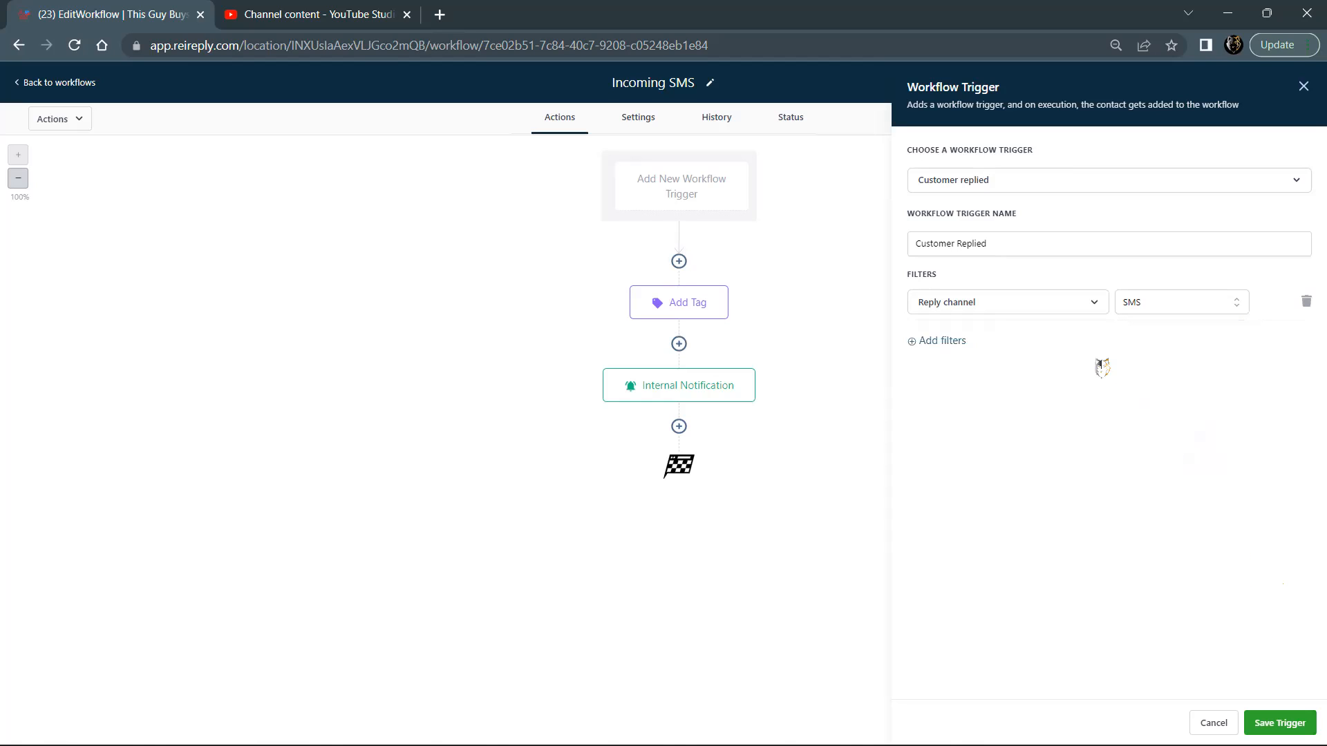
- Add a second trigger filter on Intent type, look at its answer options, and remove the filter again
click(940, 342)
click(989, 342)
scroll(981, 532, down, 2)
scroll(980, 526, up, 2)
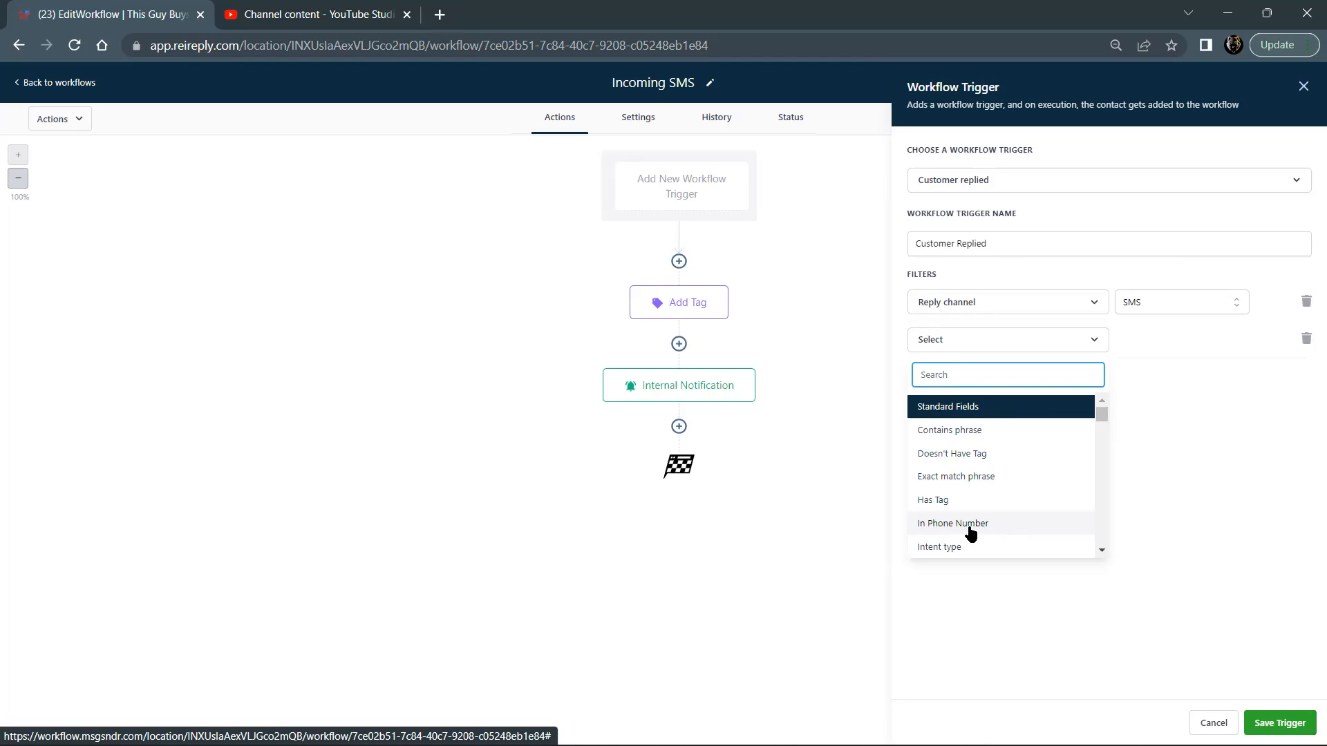
scroll(968, 501, down, 2)
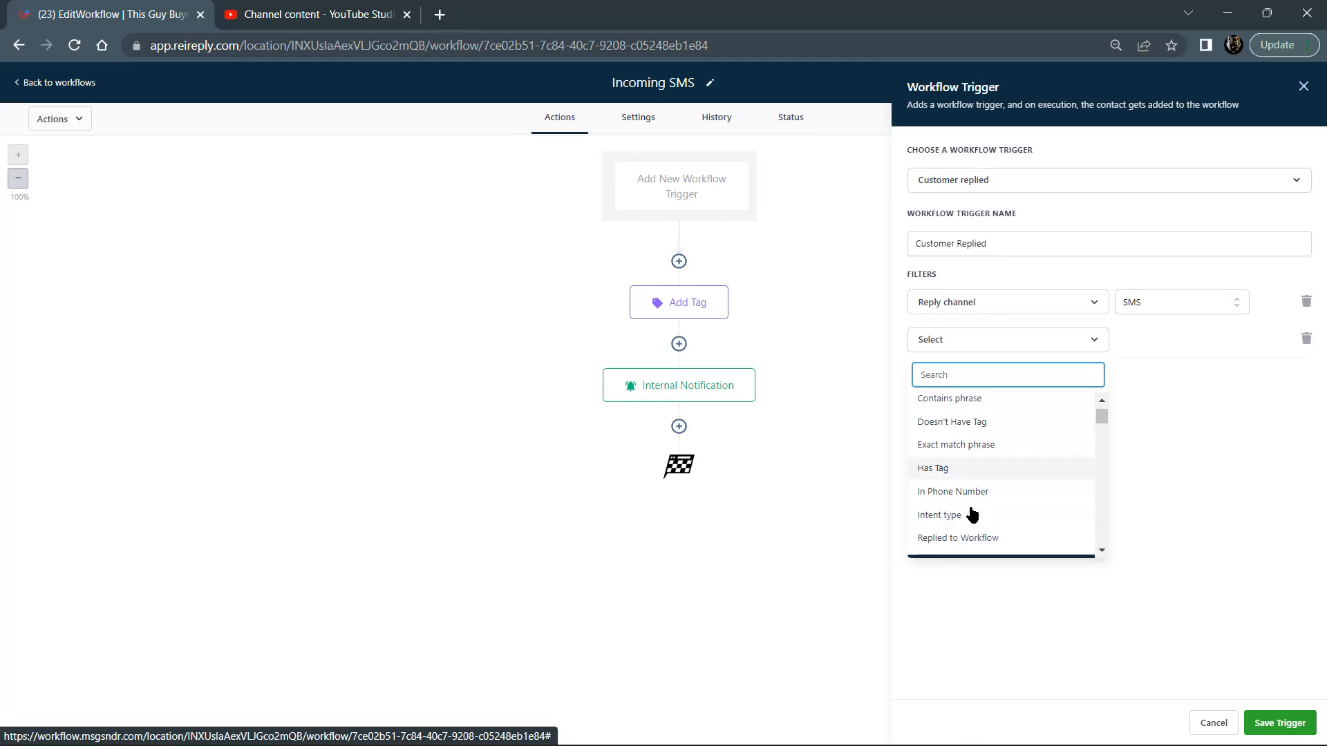
click(956, 461)
click(1195, 348)
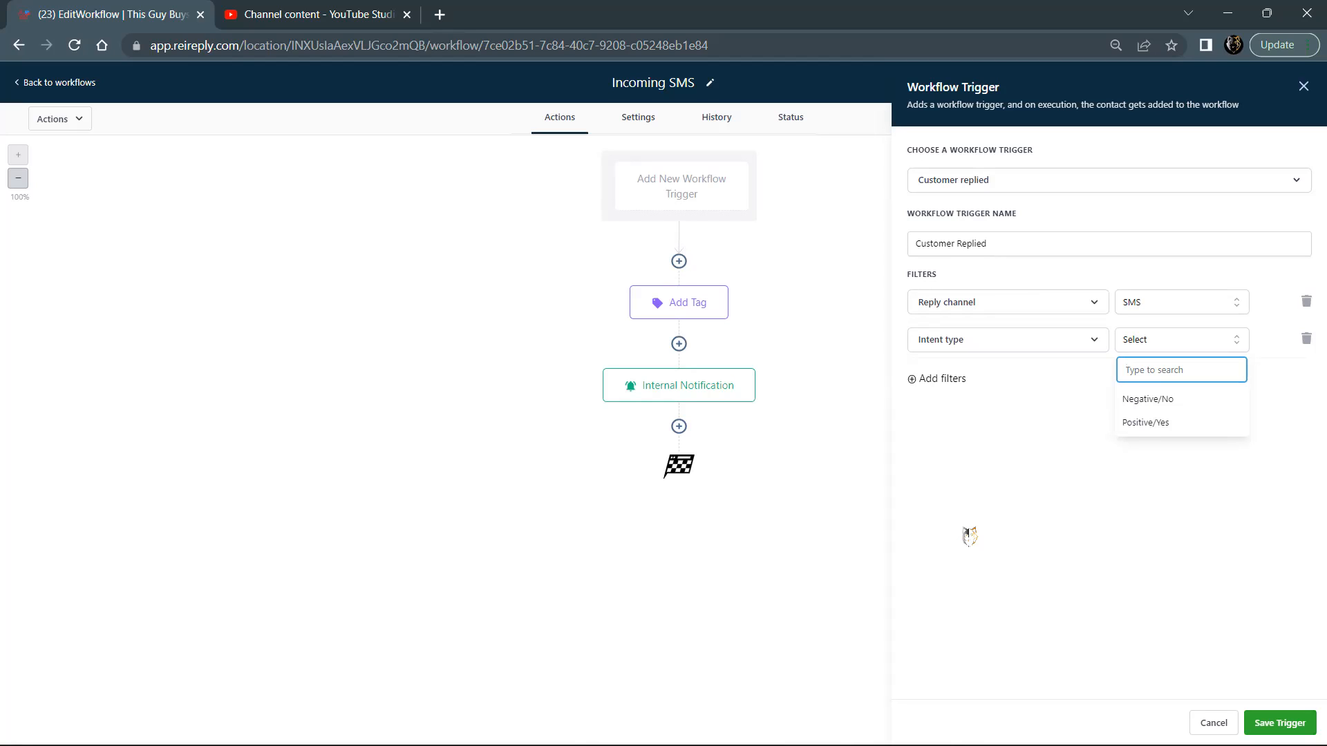
click(1306, 341)
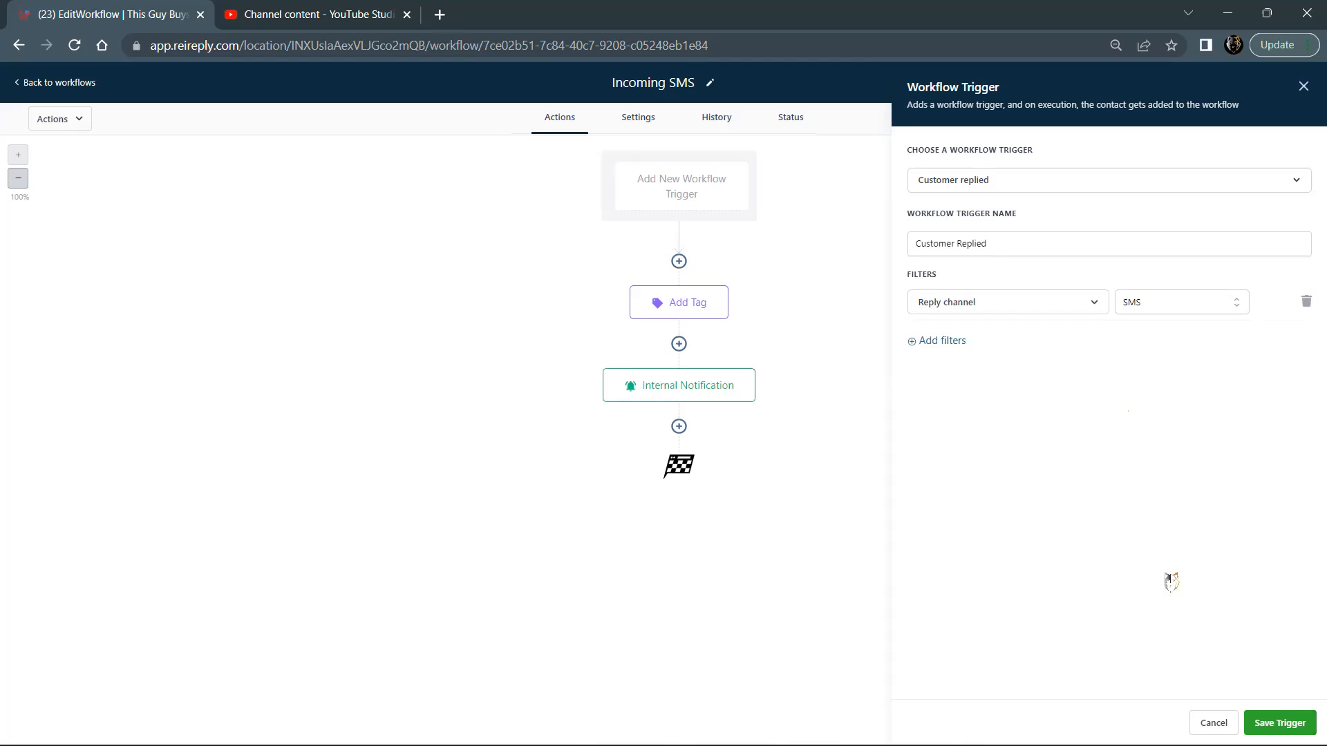
- Save the Customer Replied trigger, then set the Add Tag action's tag to "incoming message" and save the action
click(1295, 722)
click(686, 329)
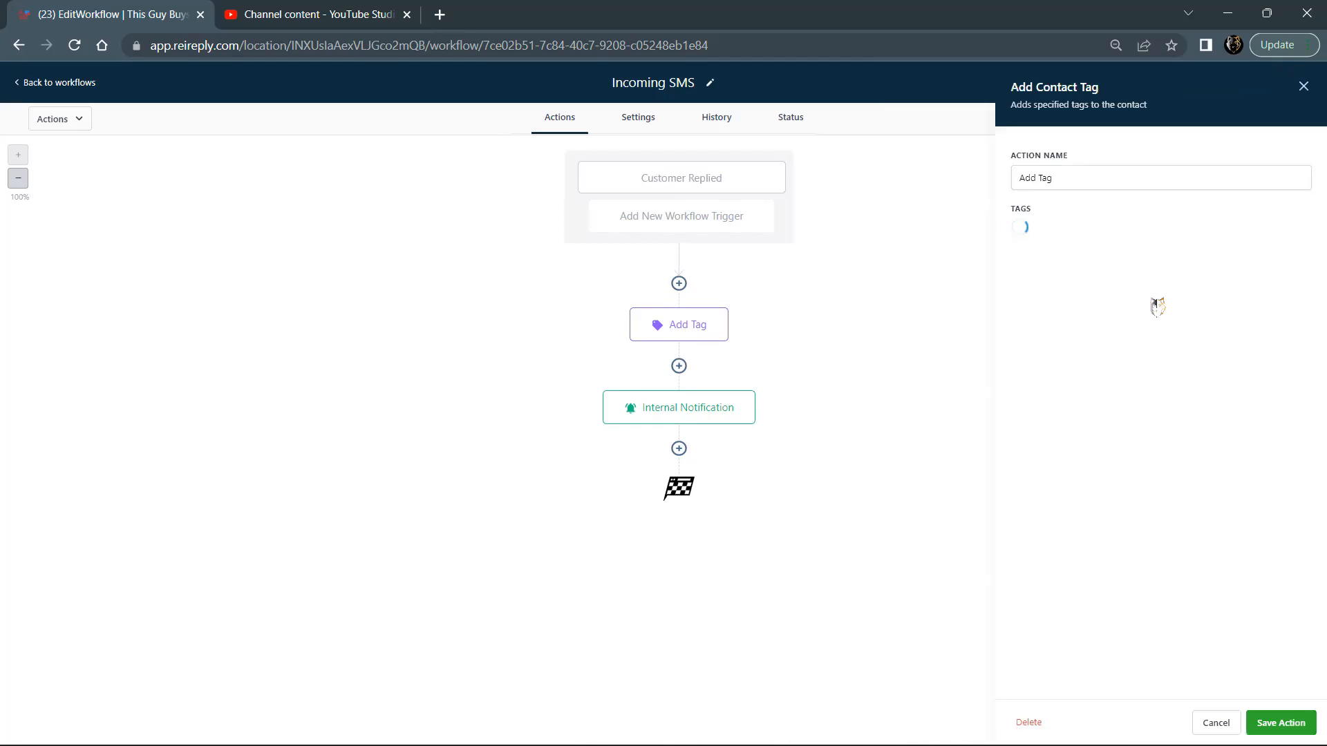
click(1077, 232)
click(1154, 231)
text(in)
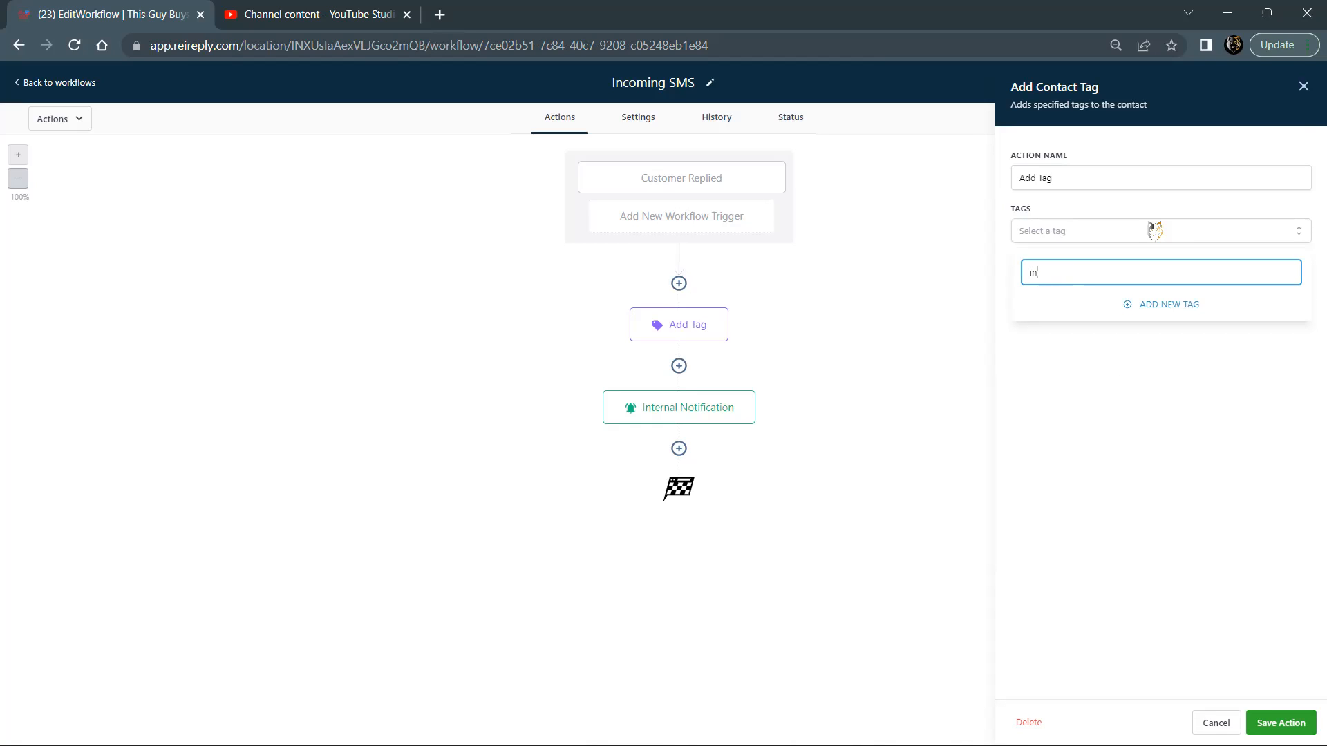
text(ocmcoming)
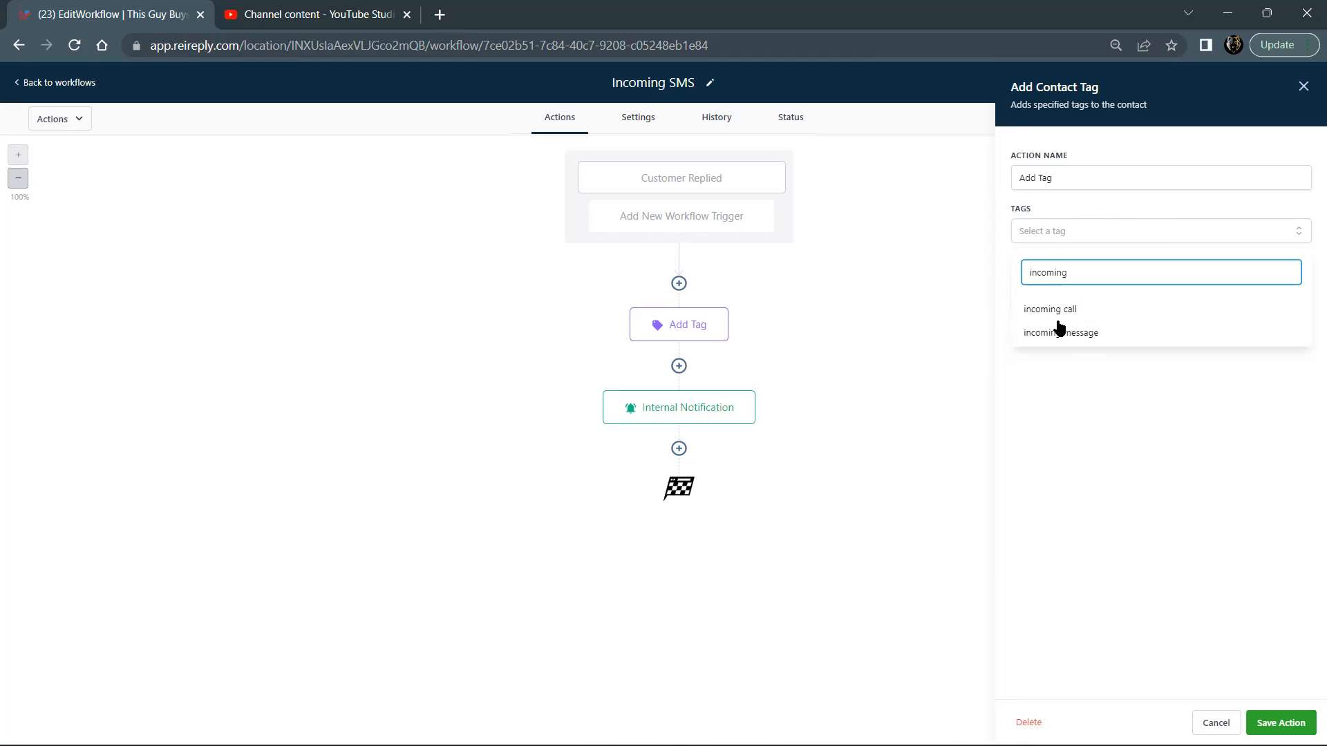
click(1083, 339)
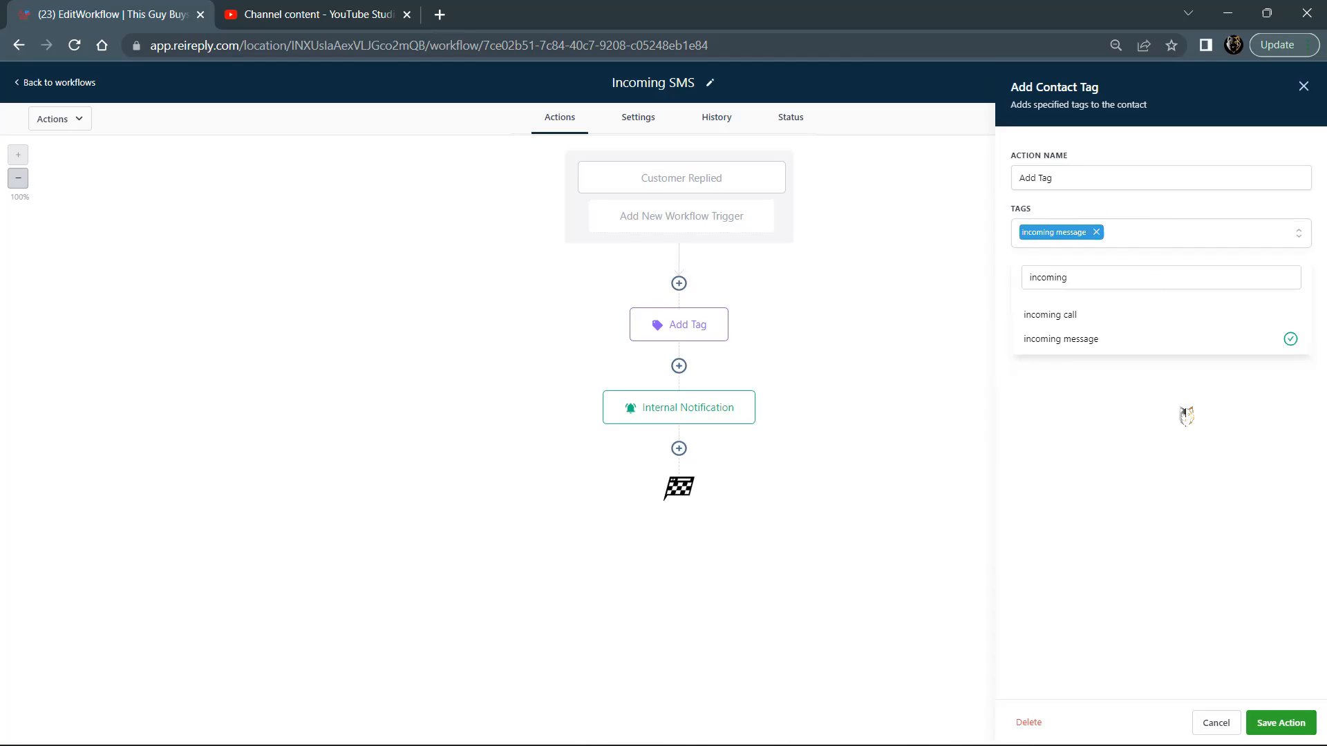
click(1278, 725)
- Look over the Internal Notification action's settings, then return to the workflows list and discard the unsaved changes
click(721, 409)
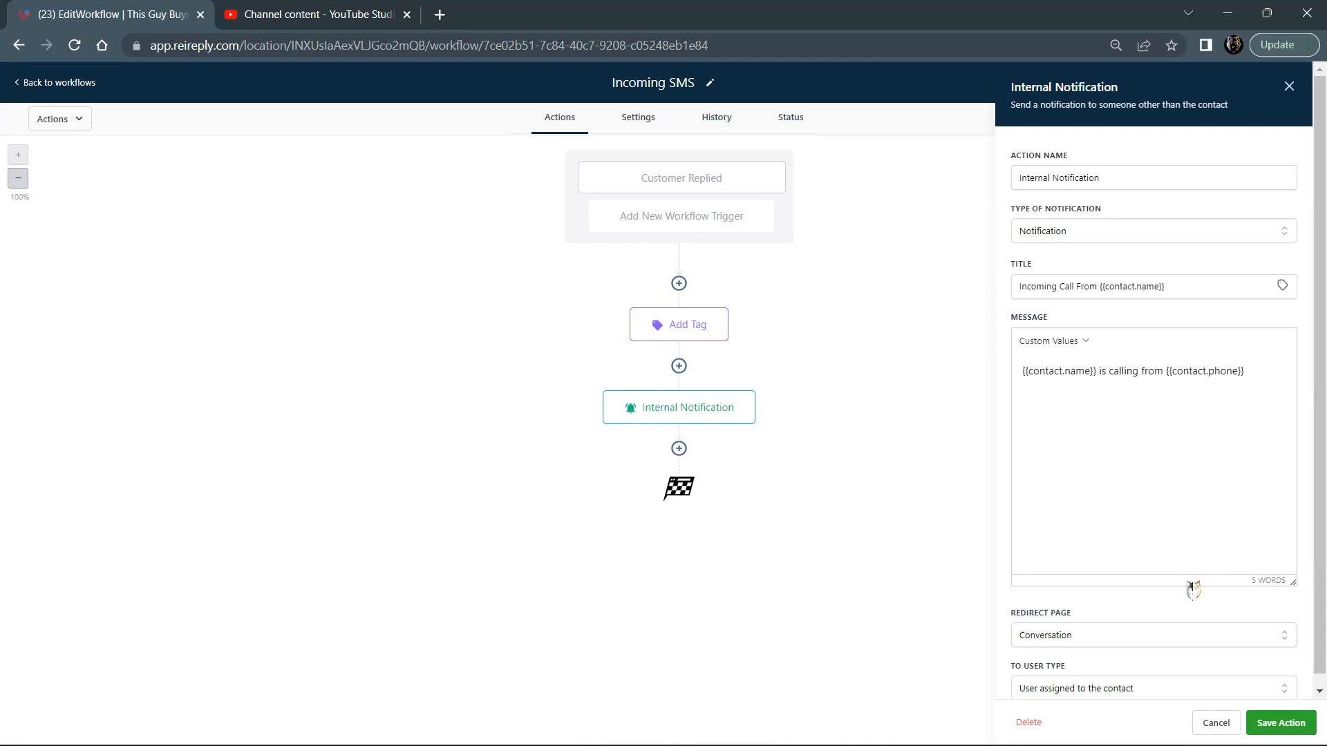
click(1289, 86)
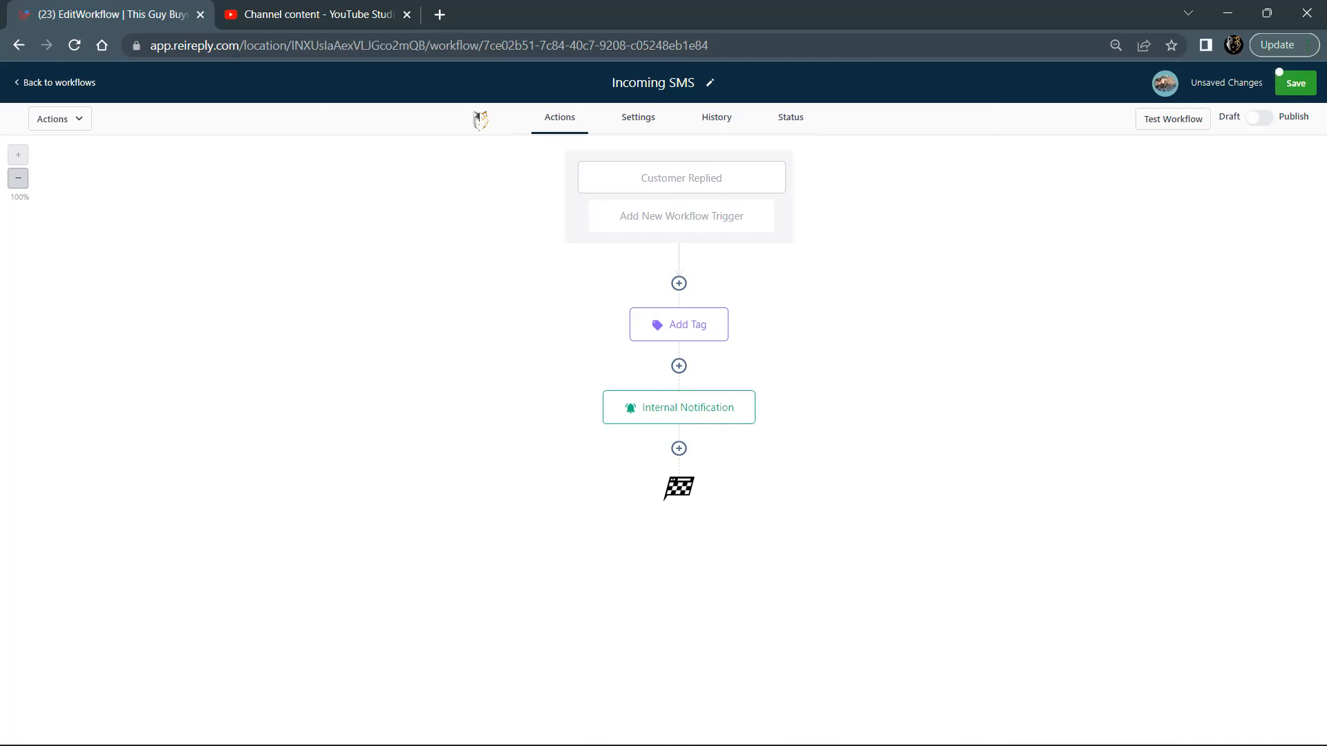
click(51, 83)
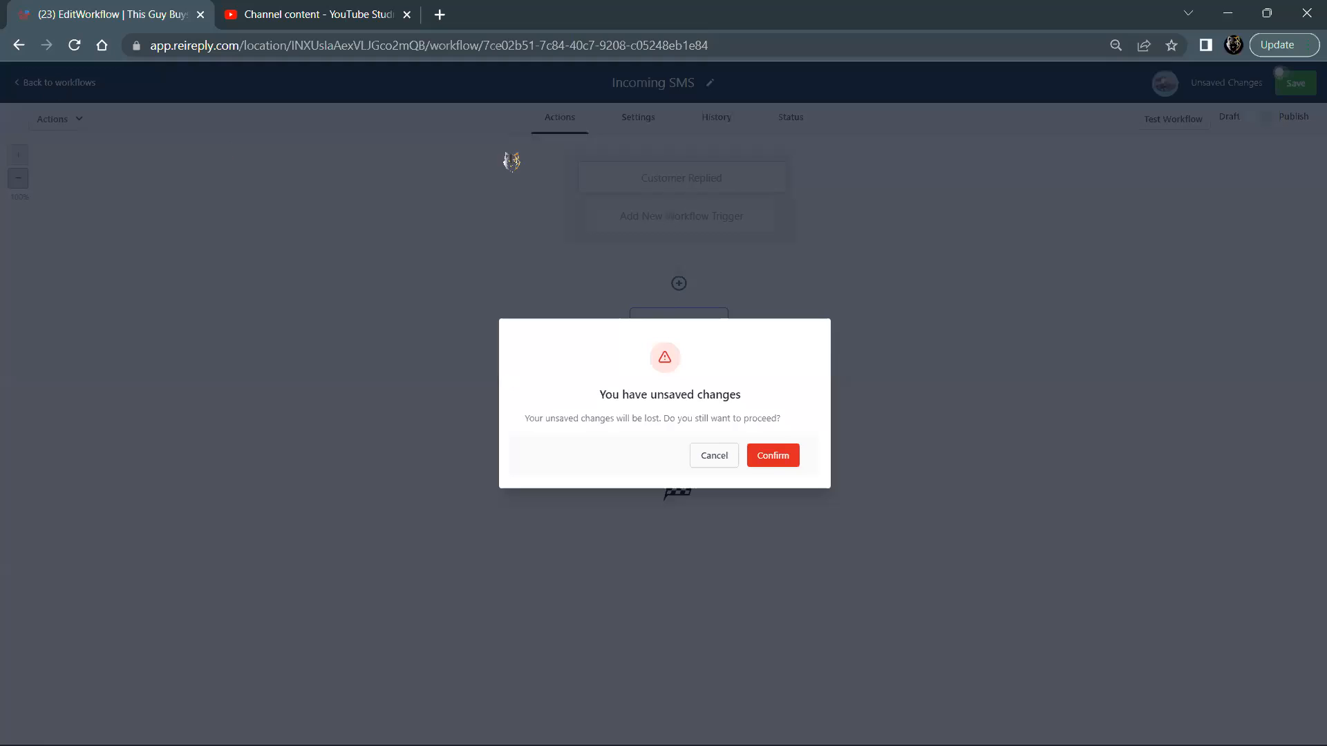
click(768, 458)
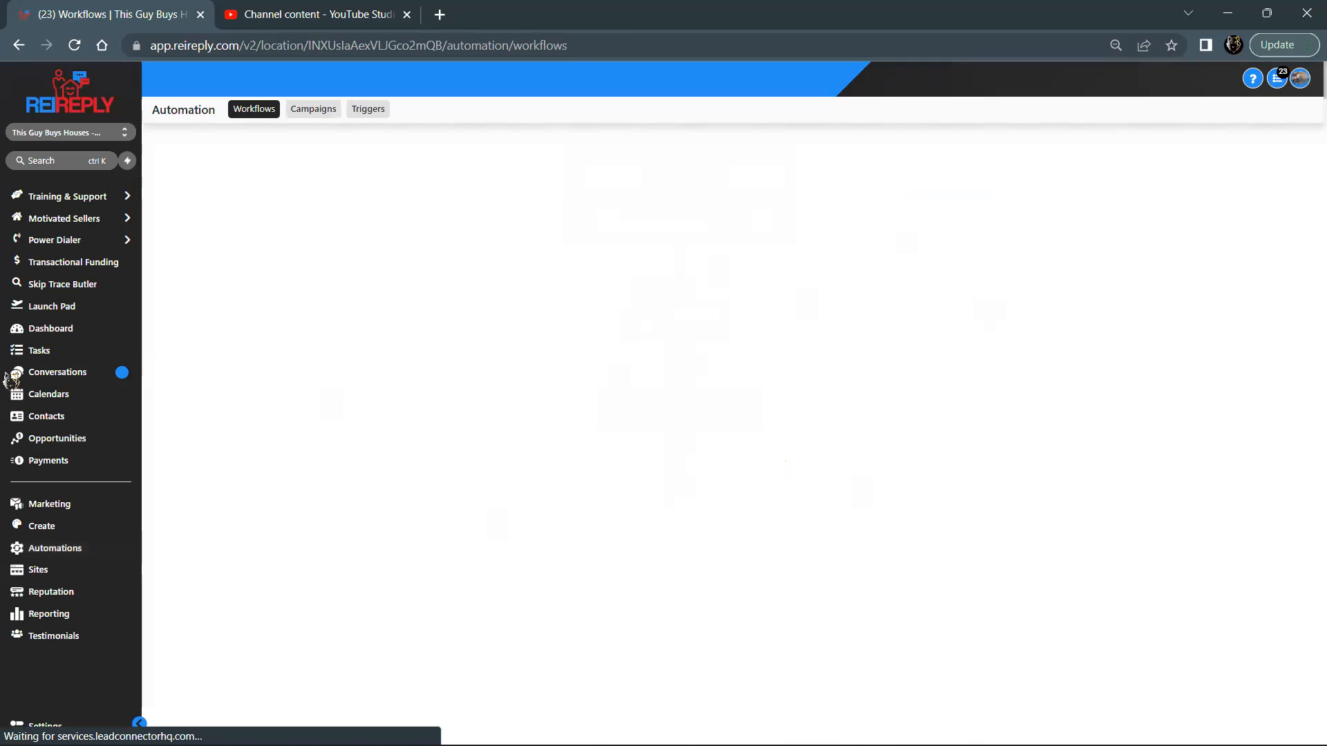
- View the account's notifications list and close it
click(1273, 82)
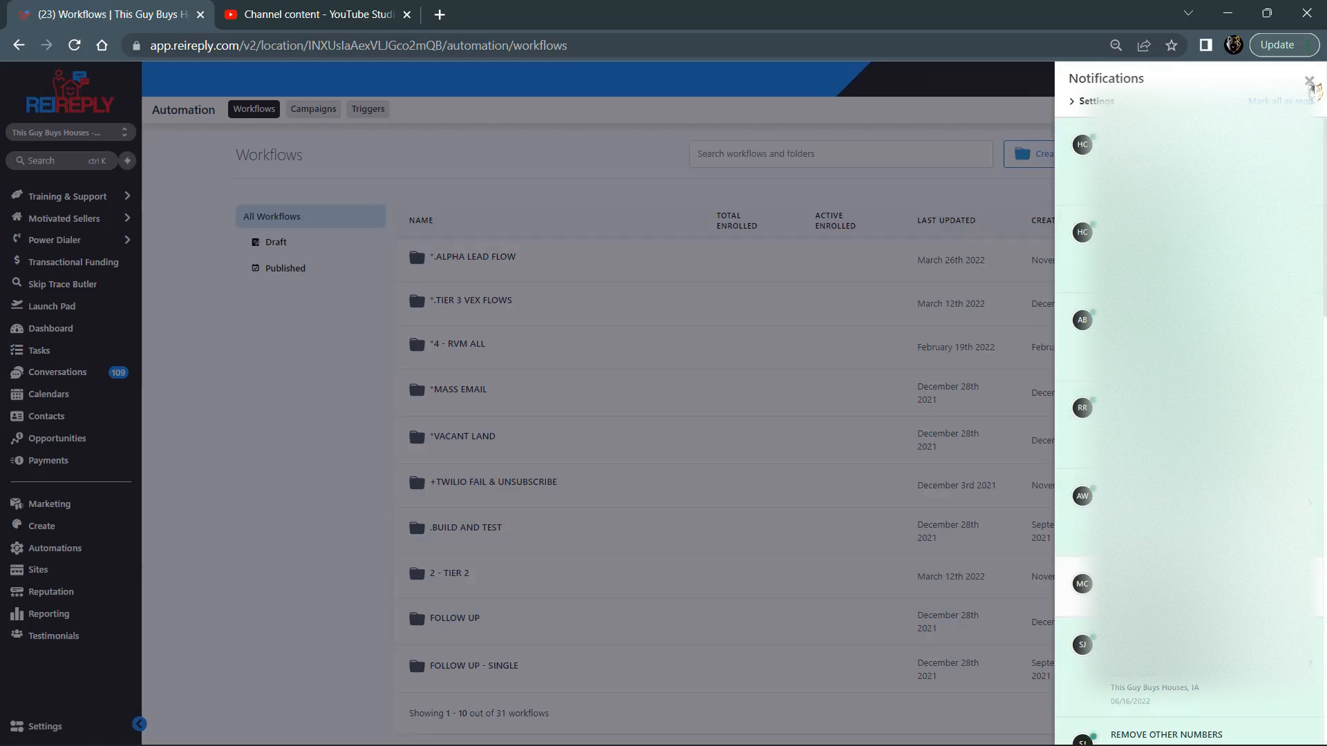
click(1310, 83)
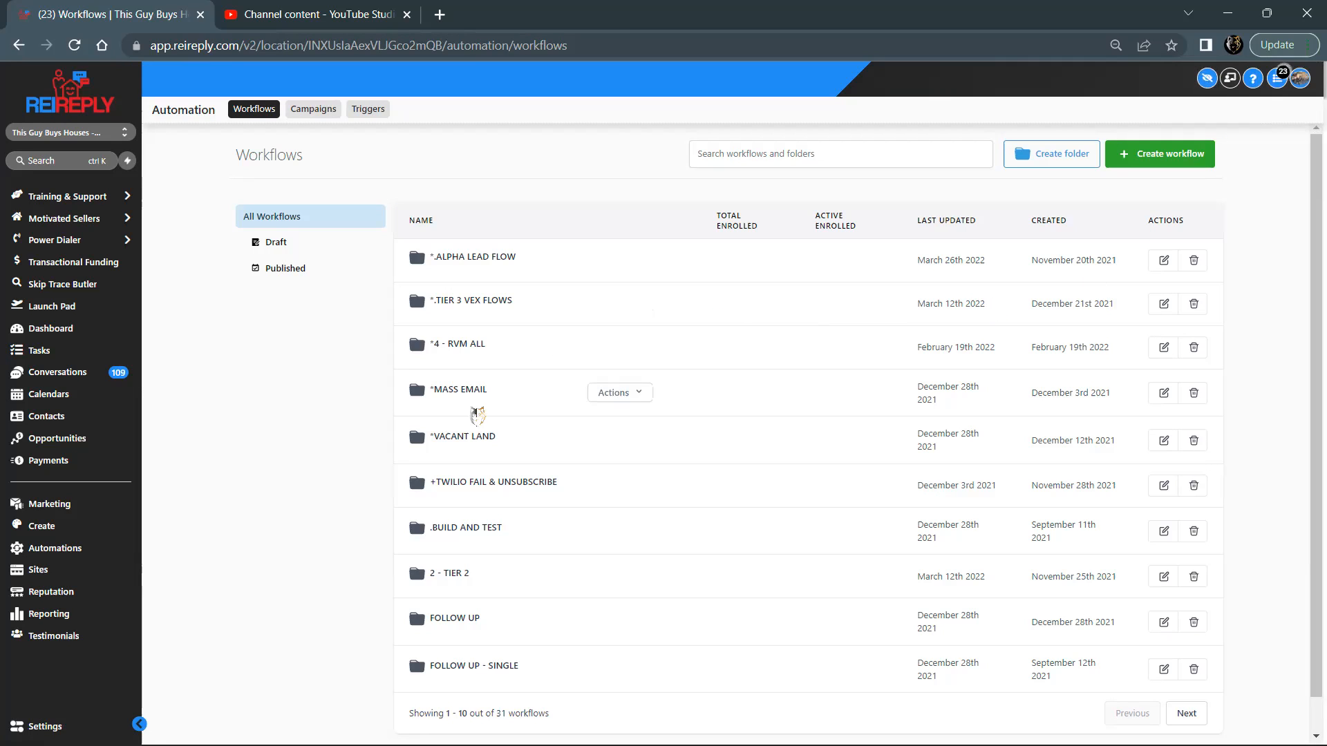
- Open the contacts list and switch on protection mode to blur the contact data
click(48, 416)
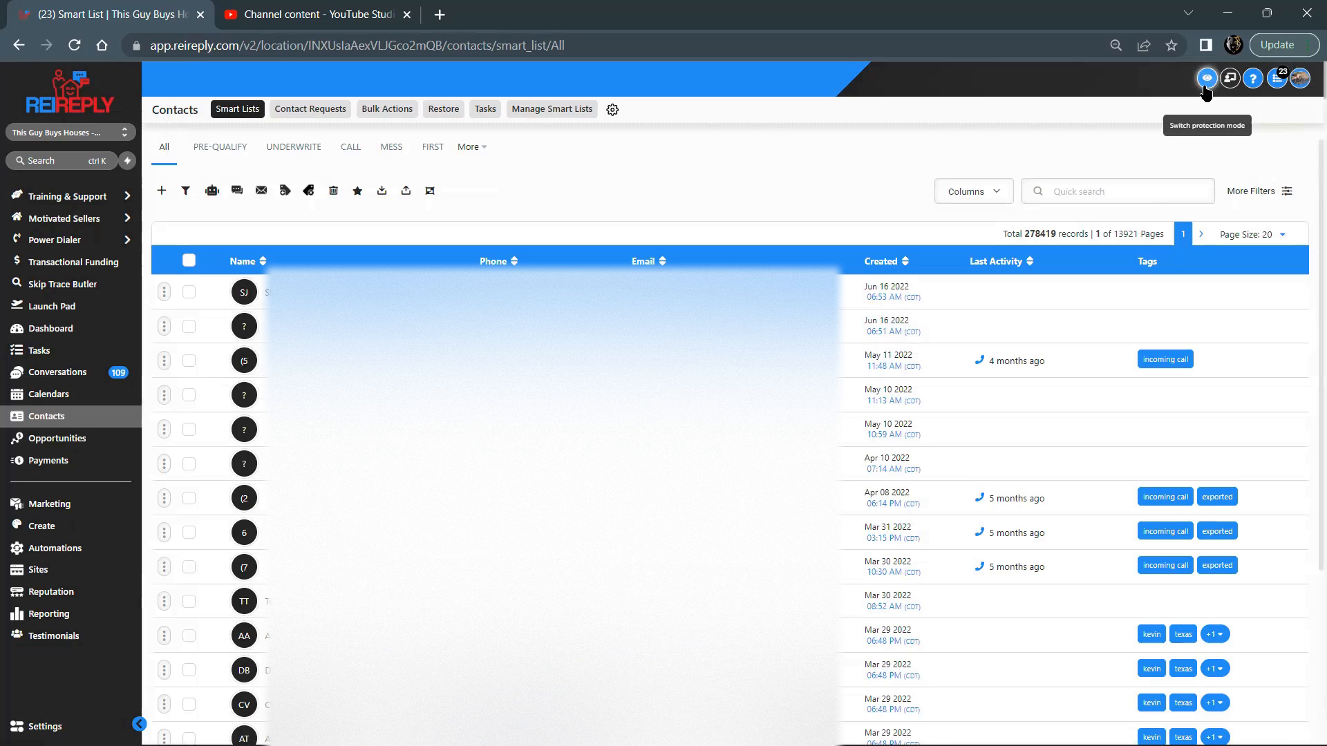
click(1206, 88)
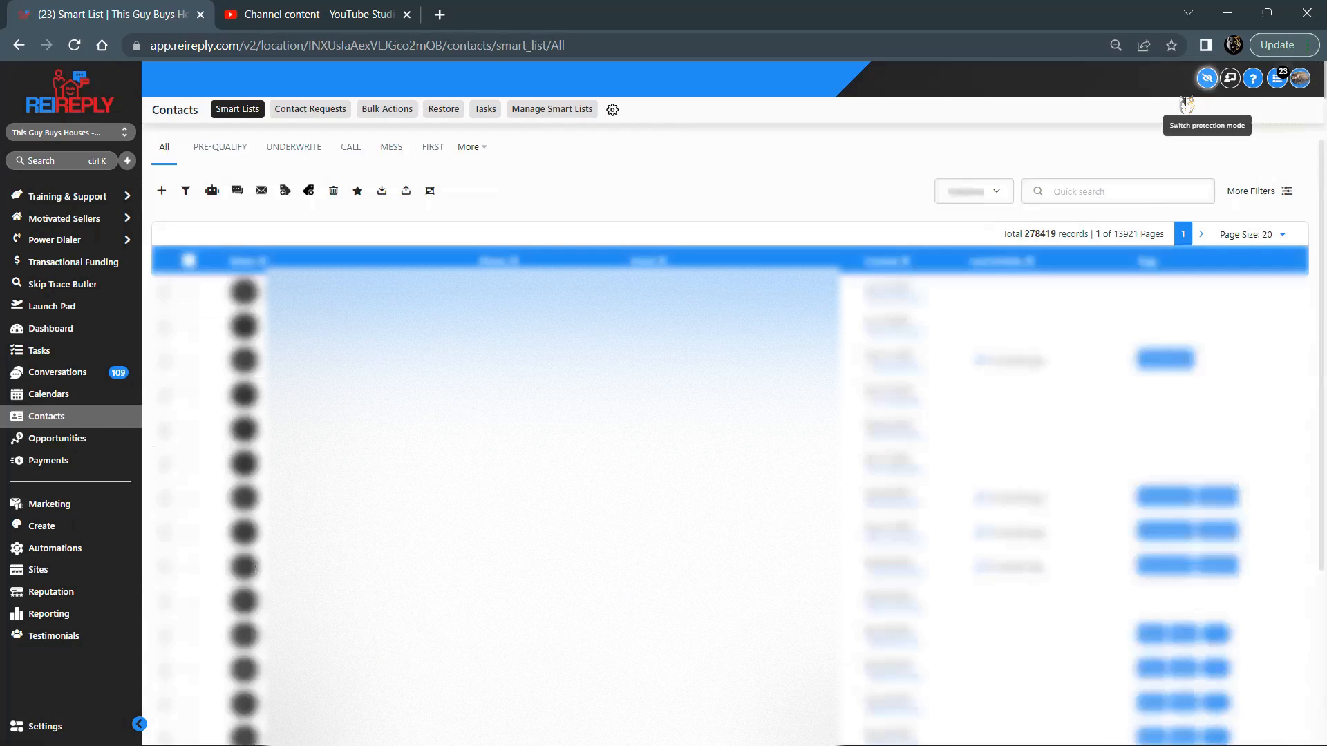
- Filter the contacts by the condition Tag is "incoming call", apply it and close the filter settings
click(1282, 201)
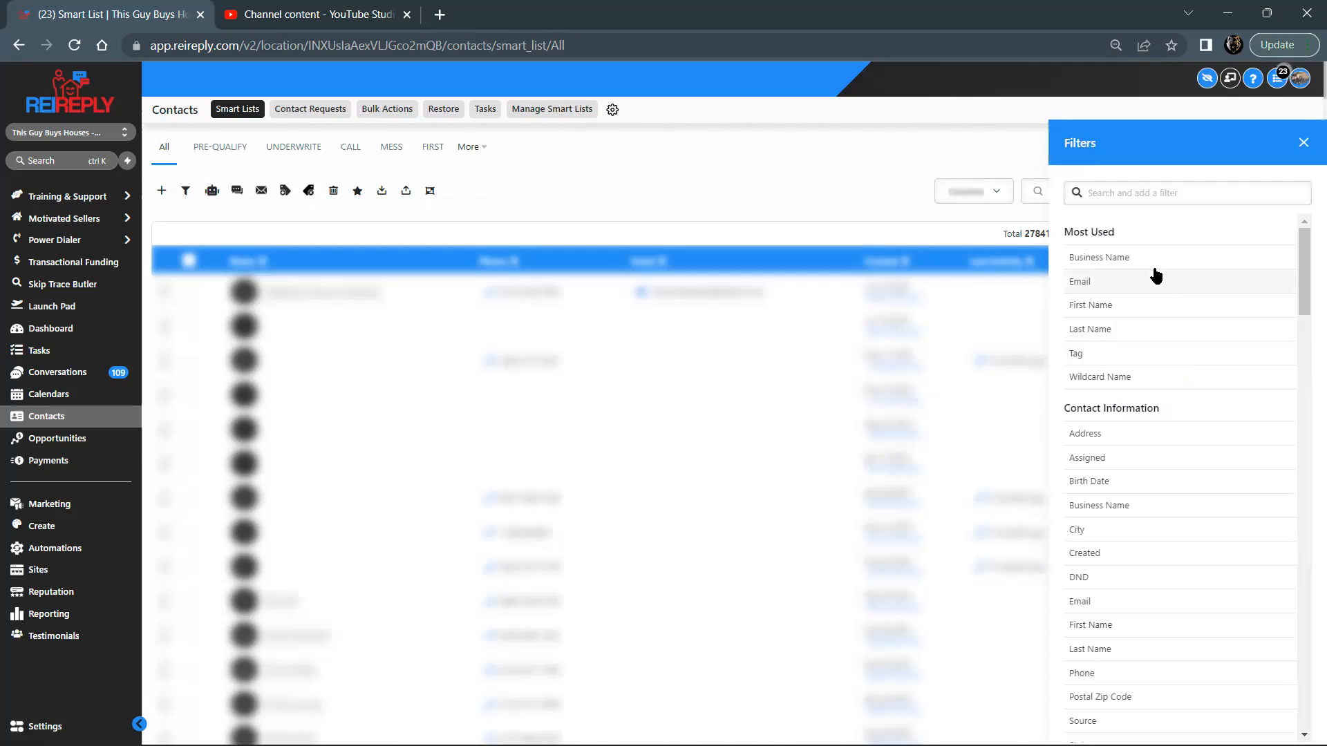
click(1092, 360)
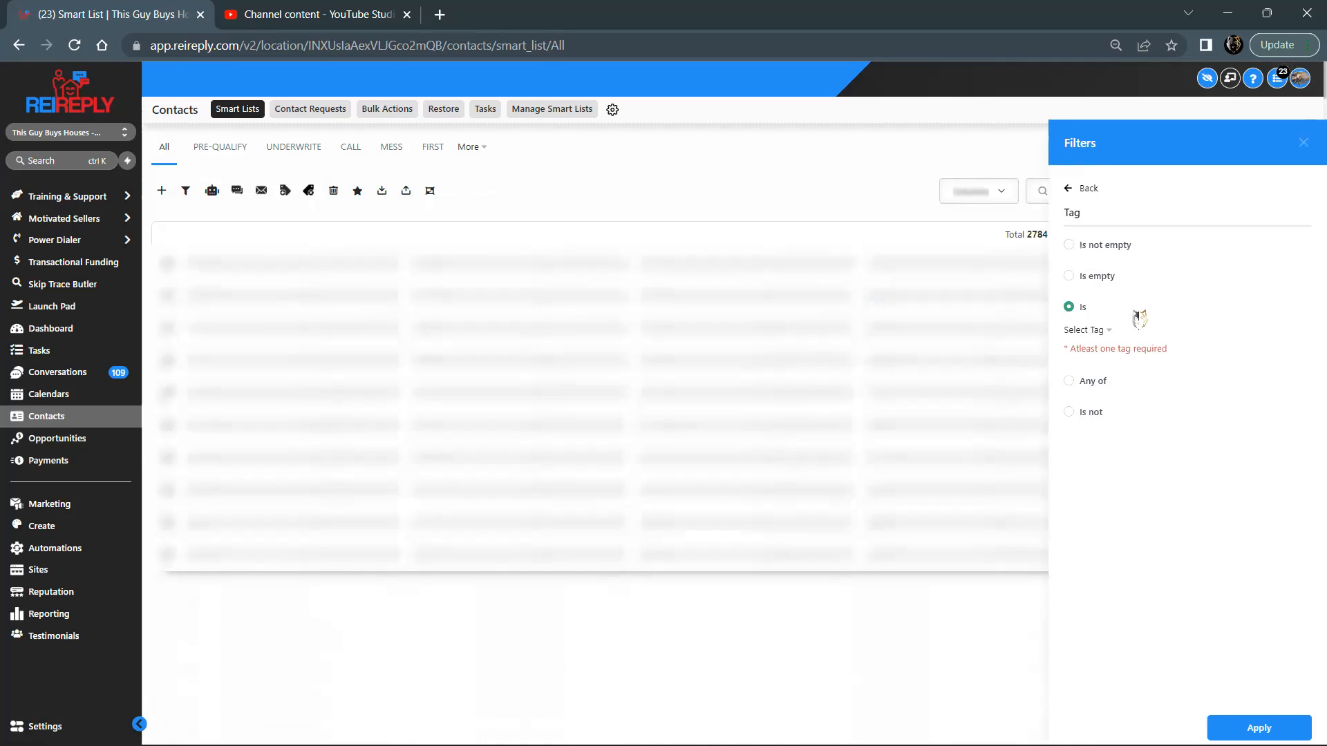
click(1109, 332)
key(ctrl+f)
text(inc)
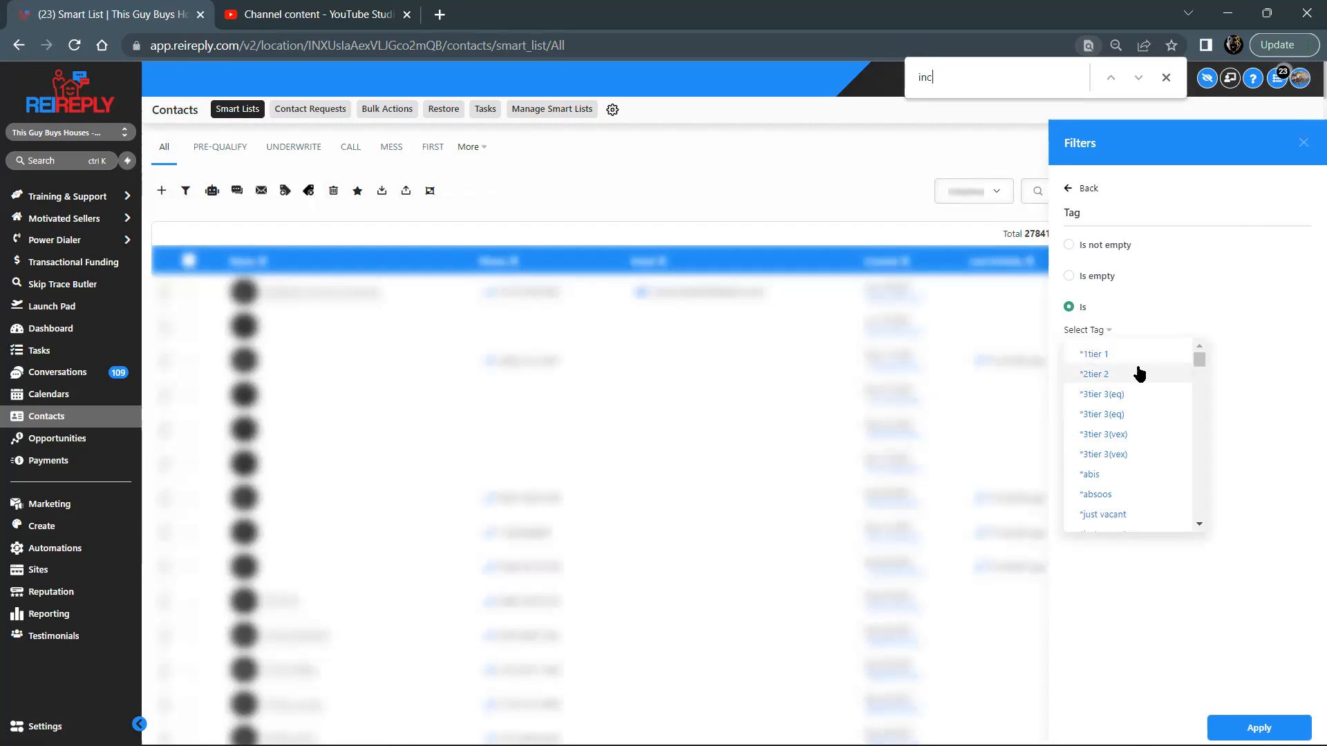
text(oming)
click(1126, 449)
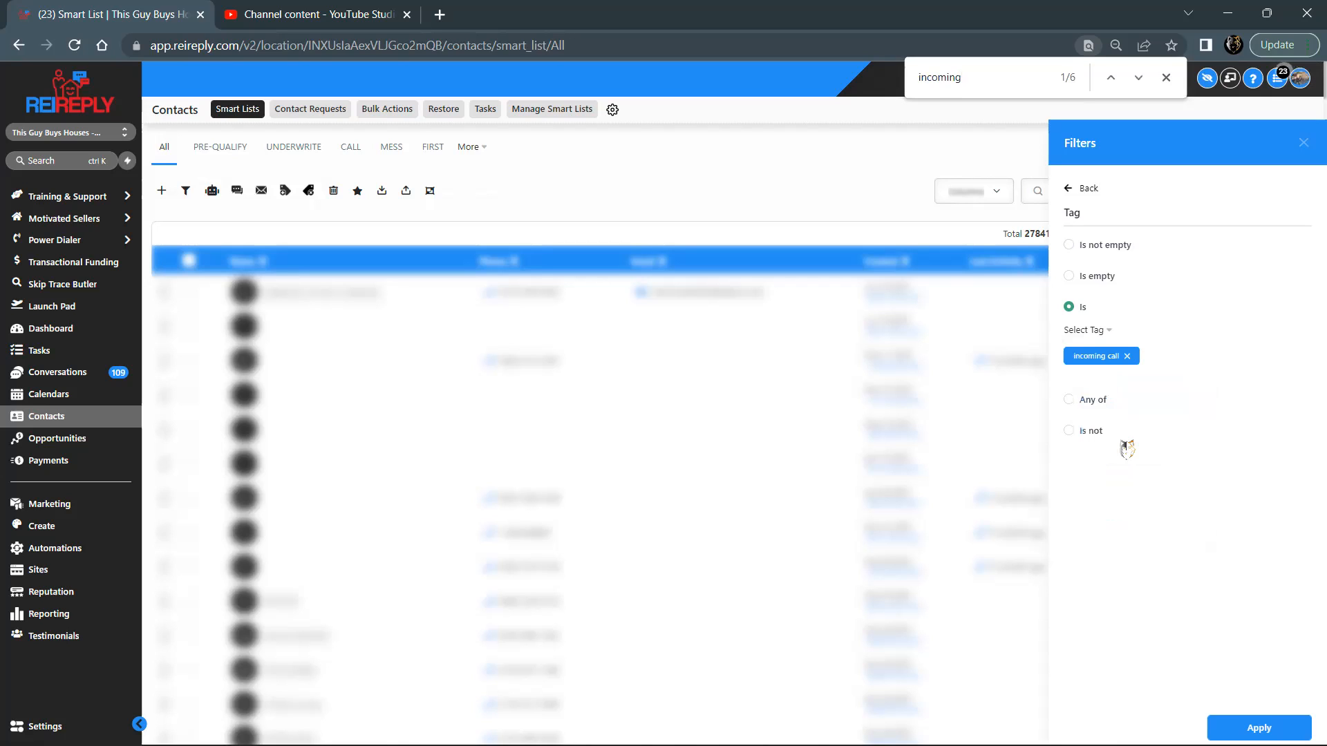
click(1282, 727)
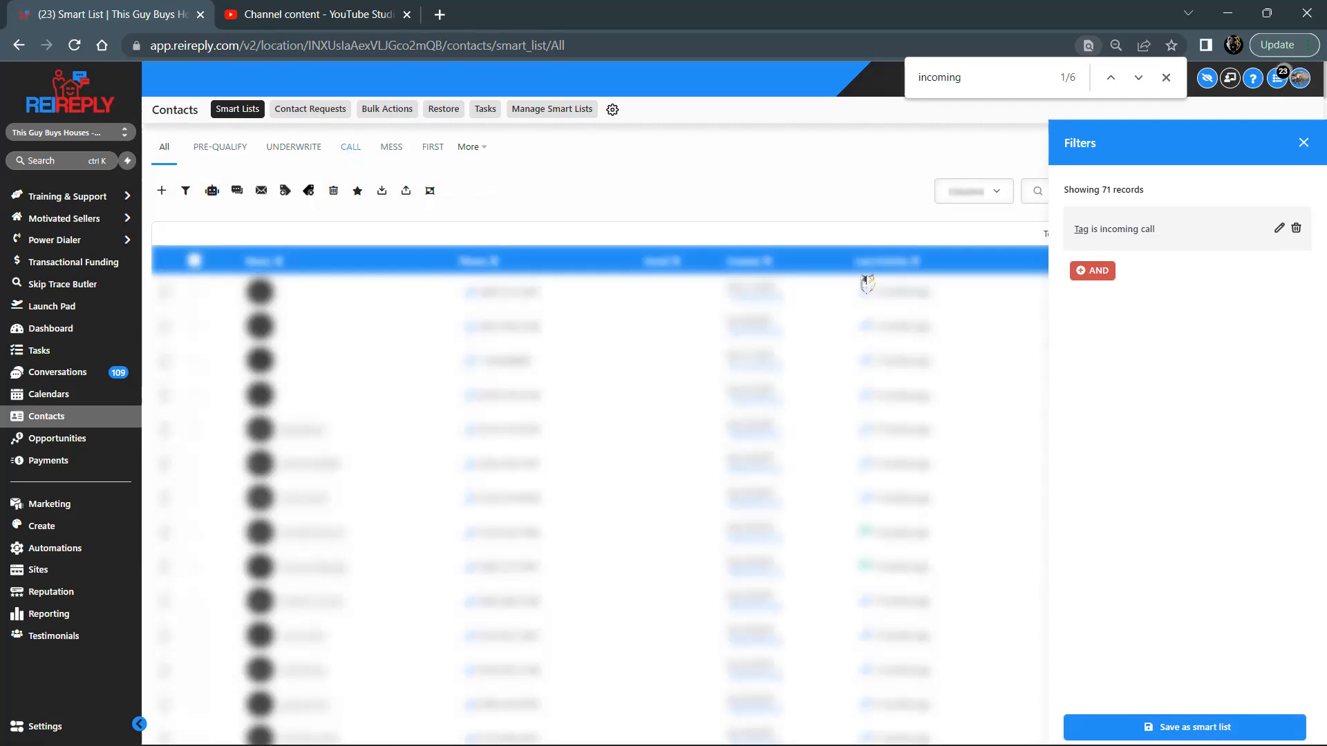
click(1302, 143)
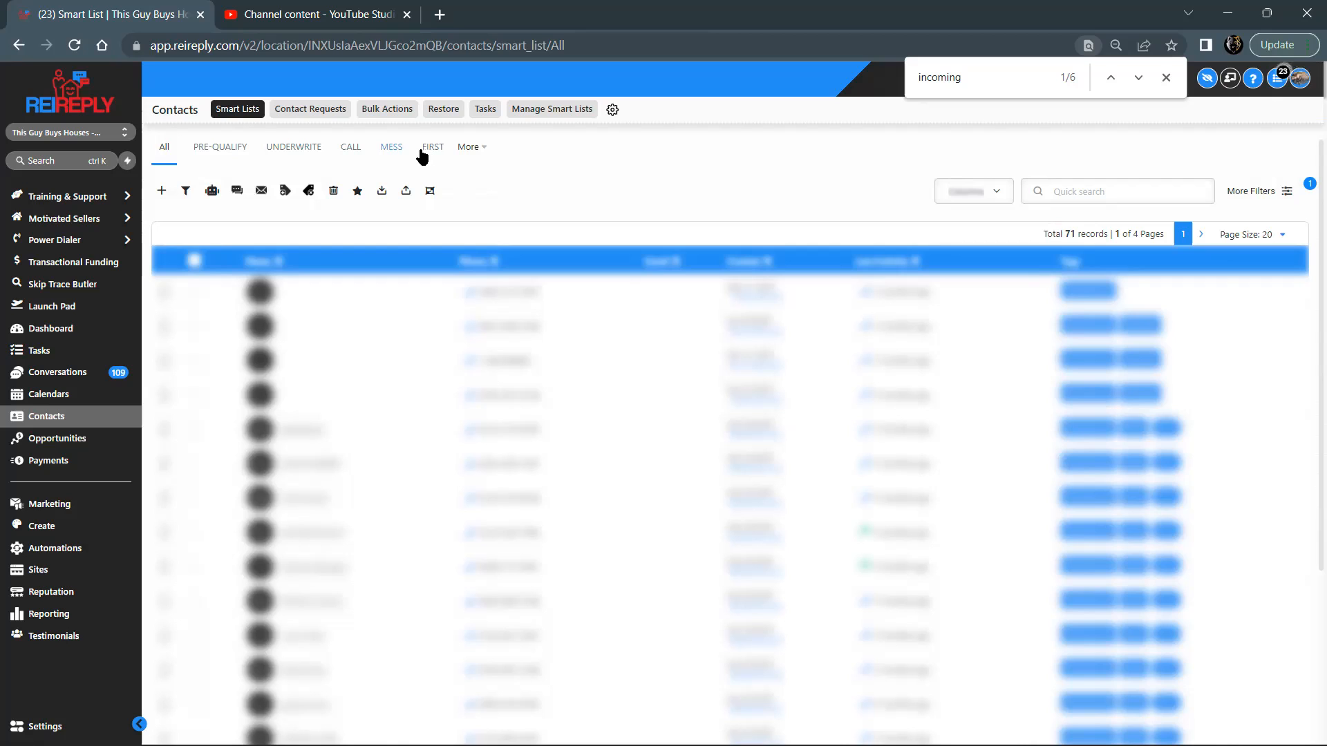
- Open the MESS smart list, look through its first contact records and return to the first one
click(392, 147)
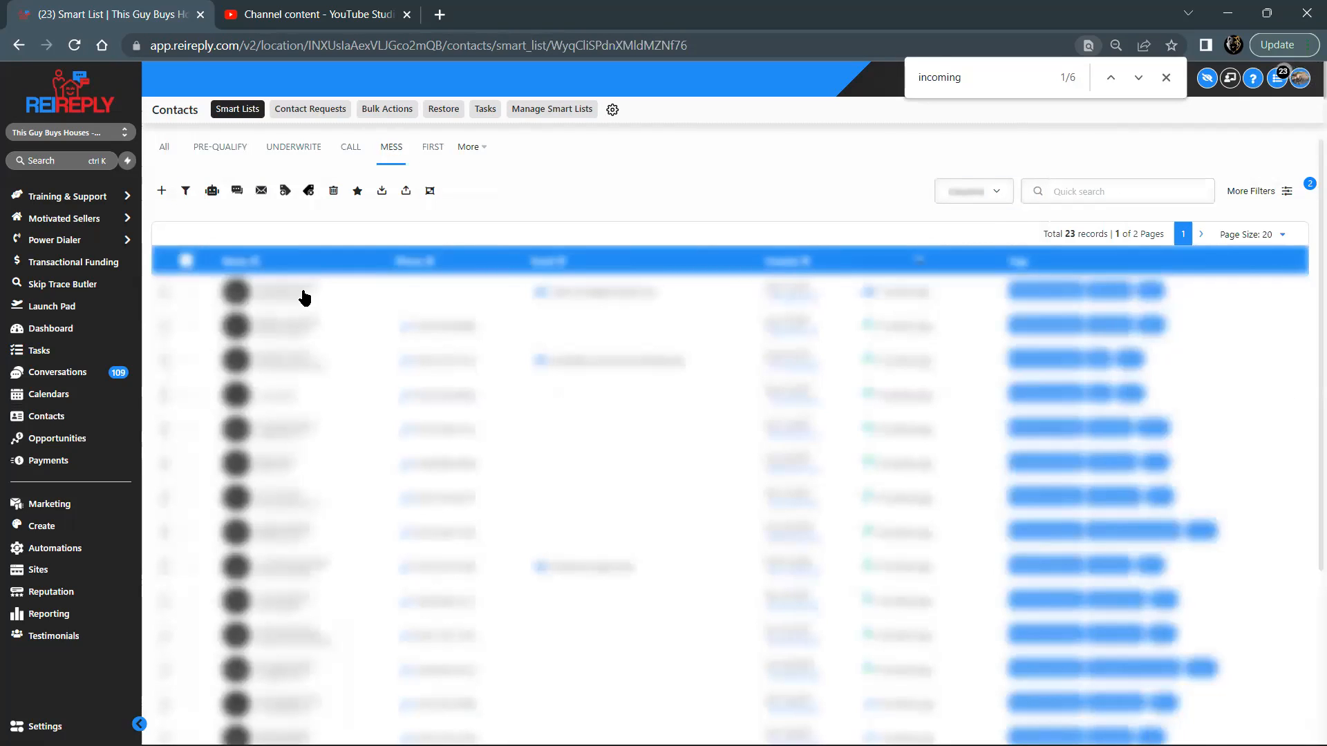
click(438, 412)
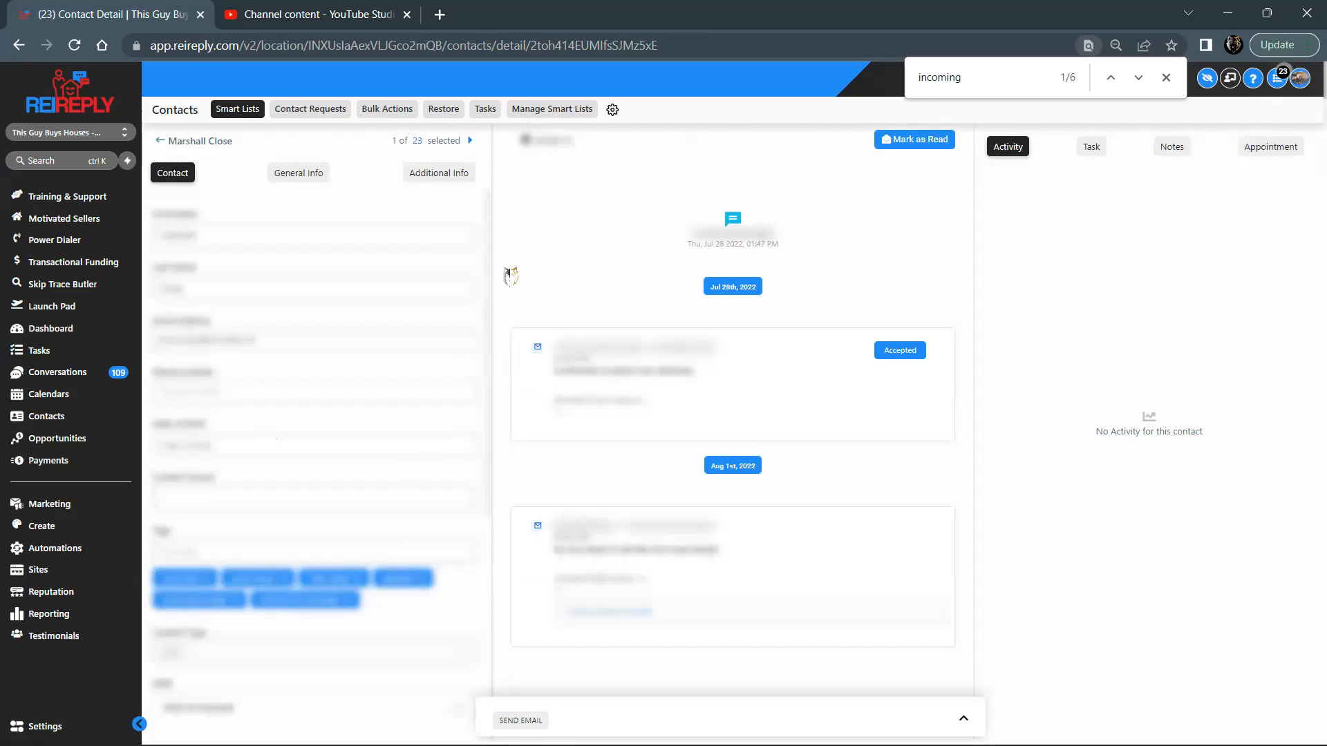
click(473, 143)
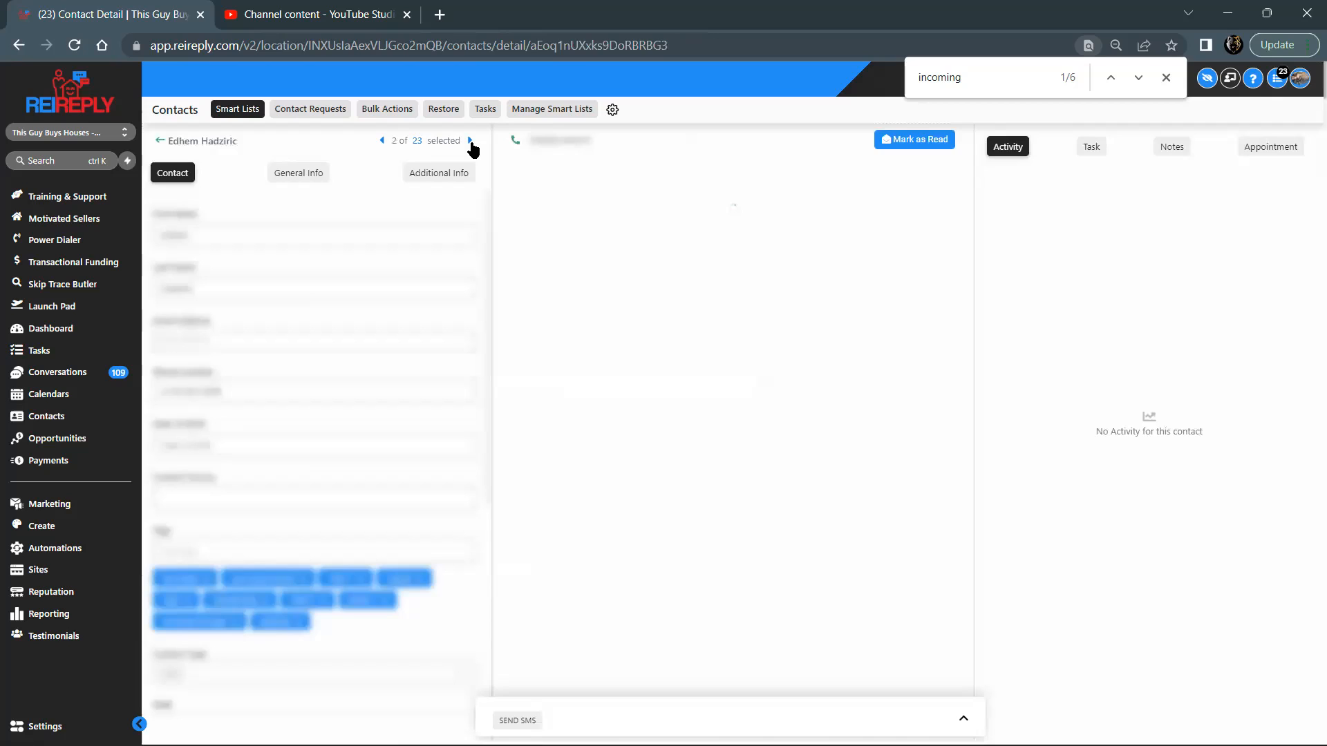
click(382, 141)
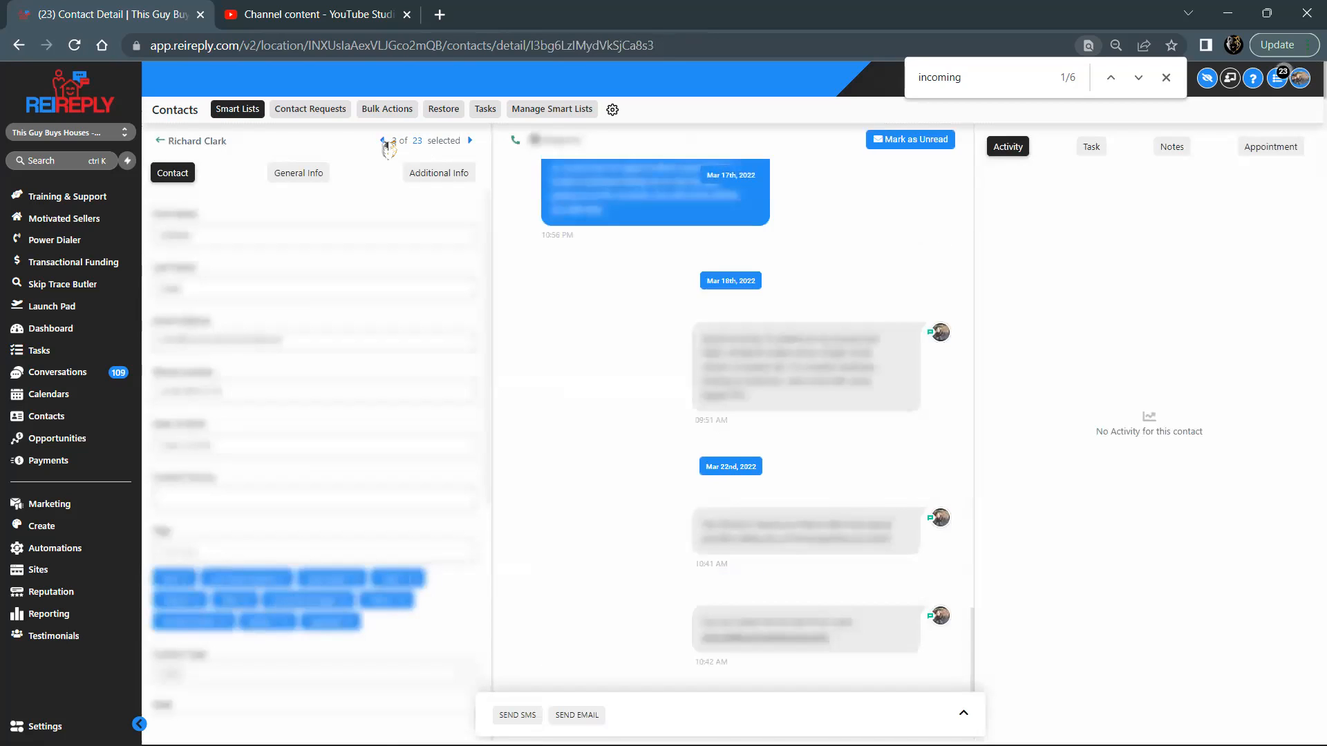
click(383, 142)
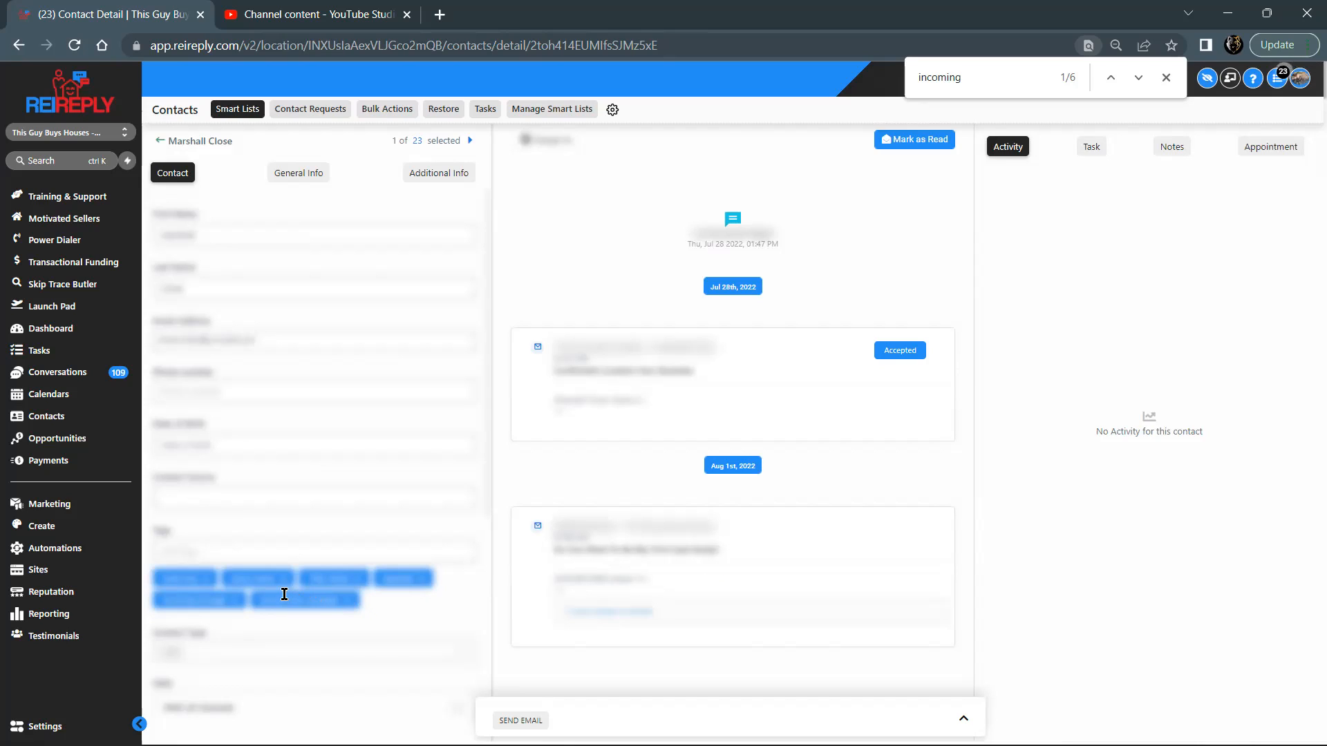
- Remove the last tag from the first MESS contact's record and save the change
scroll(345, 542, down, 5)
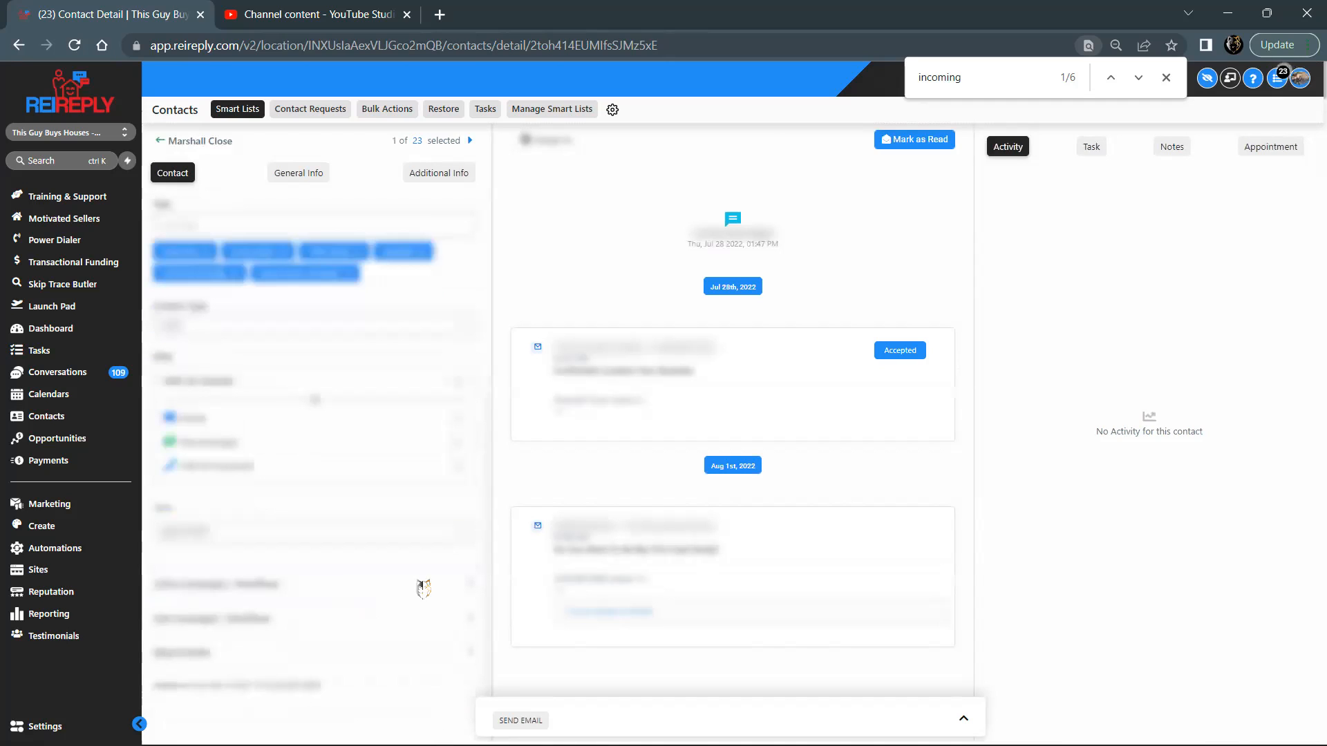
click(349, 280)
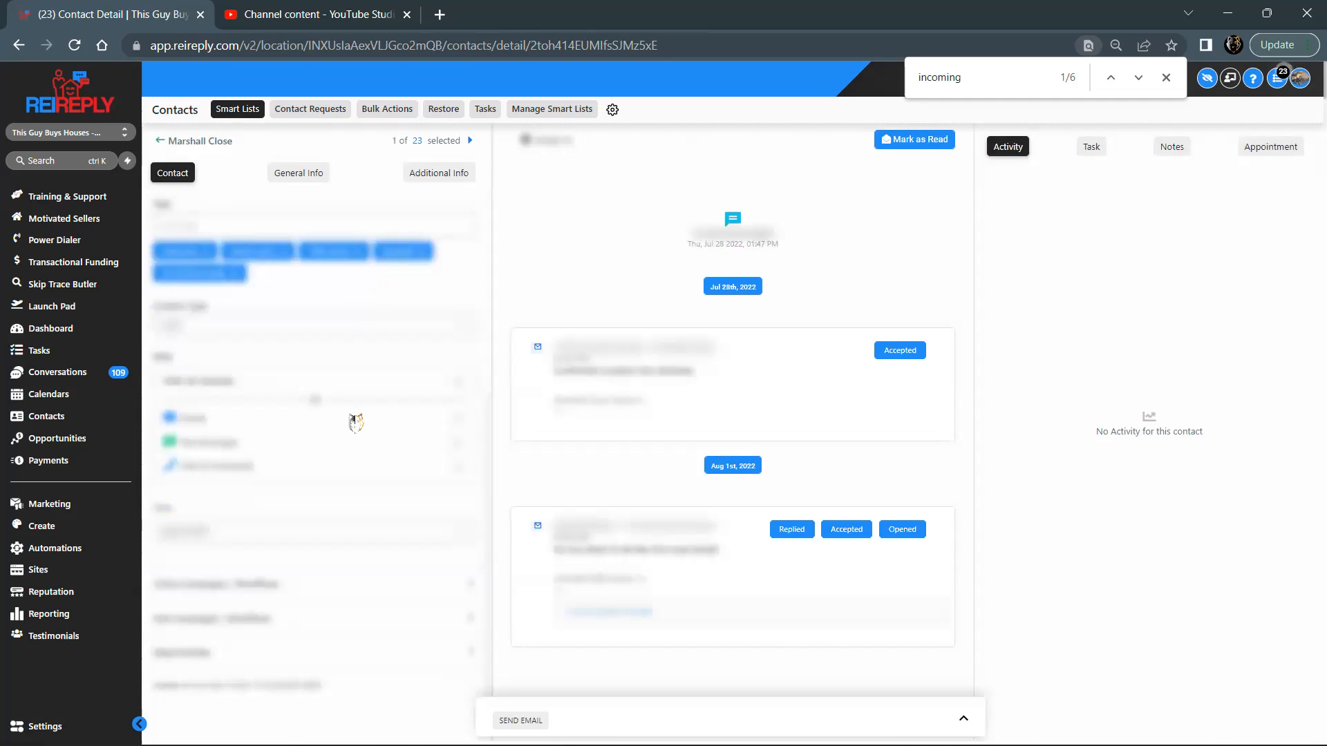
scroll(356, 423, up, 5)
click(450, 210)
scroll(373, 376, down, 5)
scroll(427, 250, up, 4)
scroll(351, 483, up, 1)
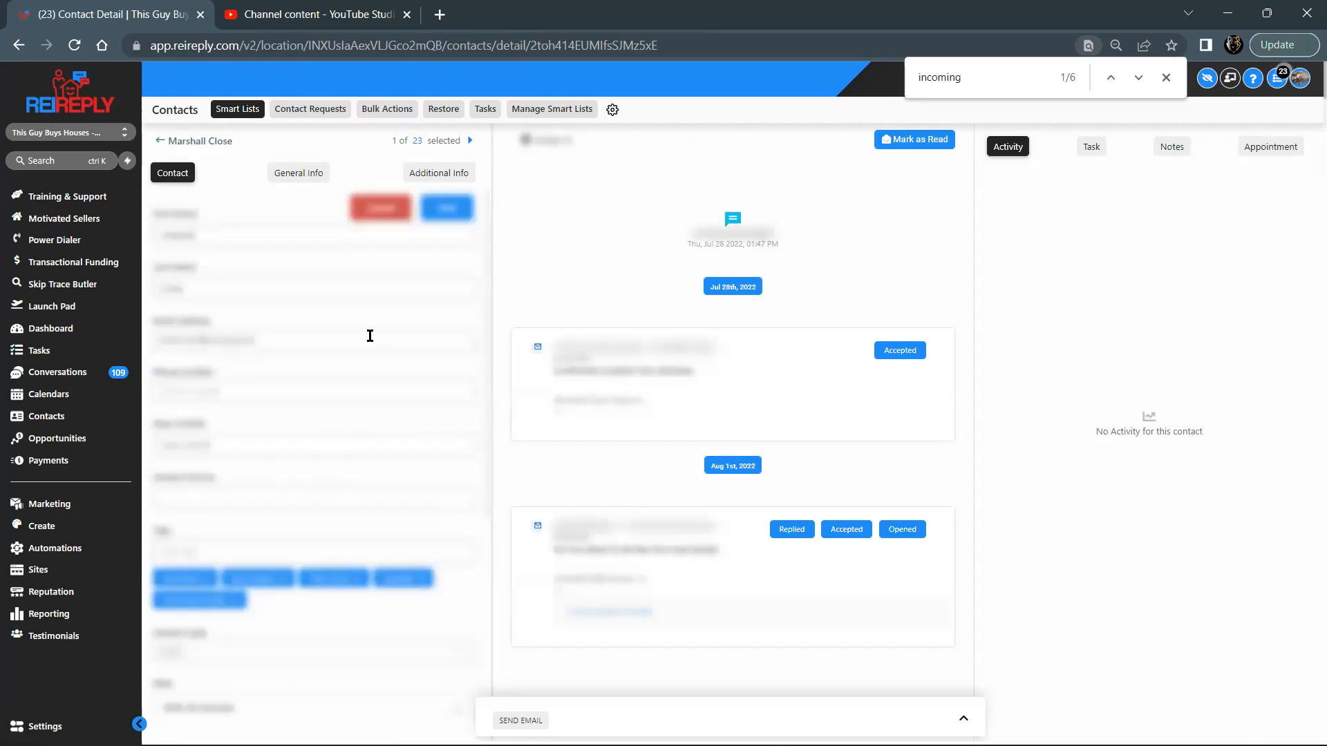
- Look through the conversations of the next three contacts in the MESS list, then return to the list
click(470, 140)
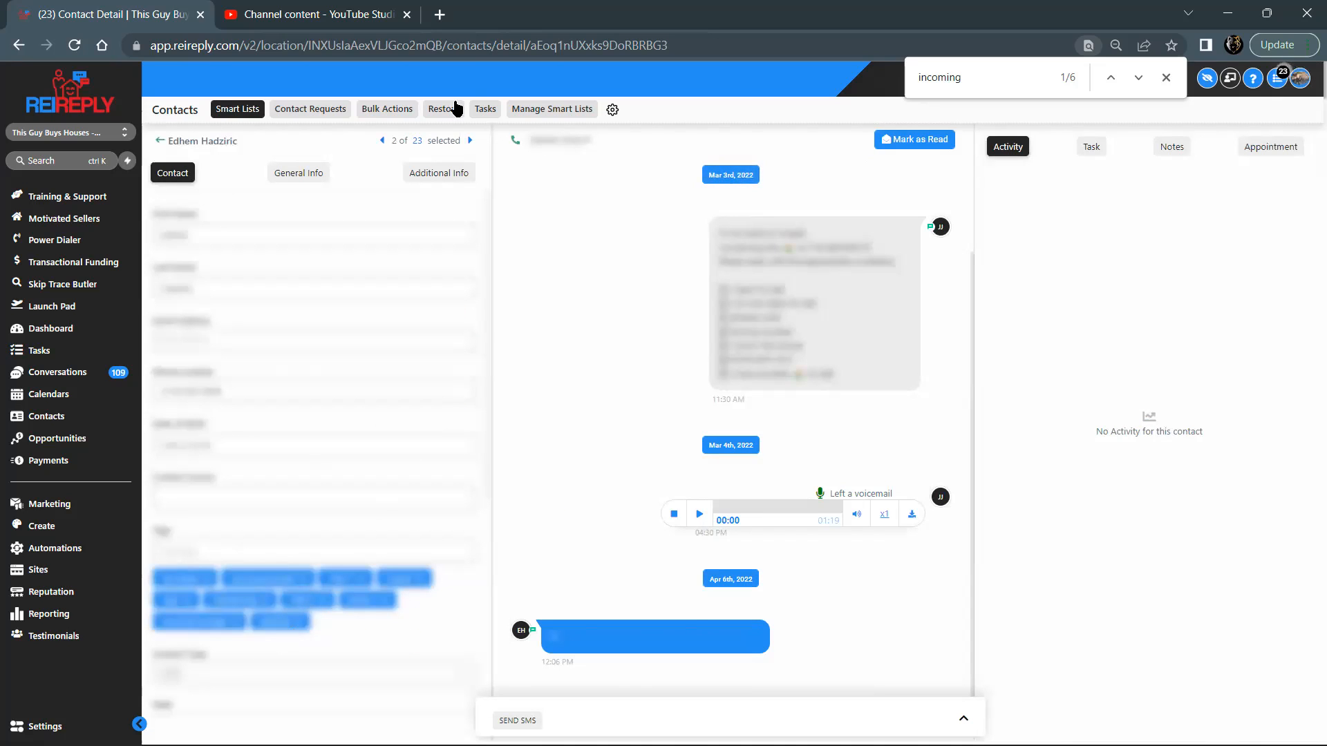
click(470, 141)
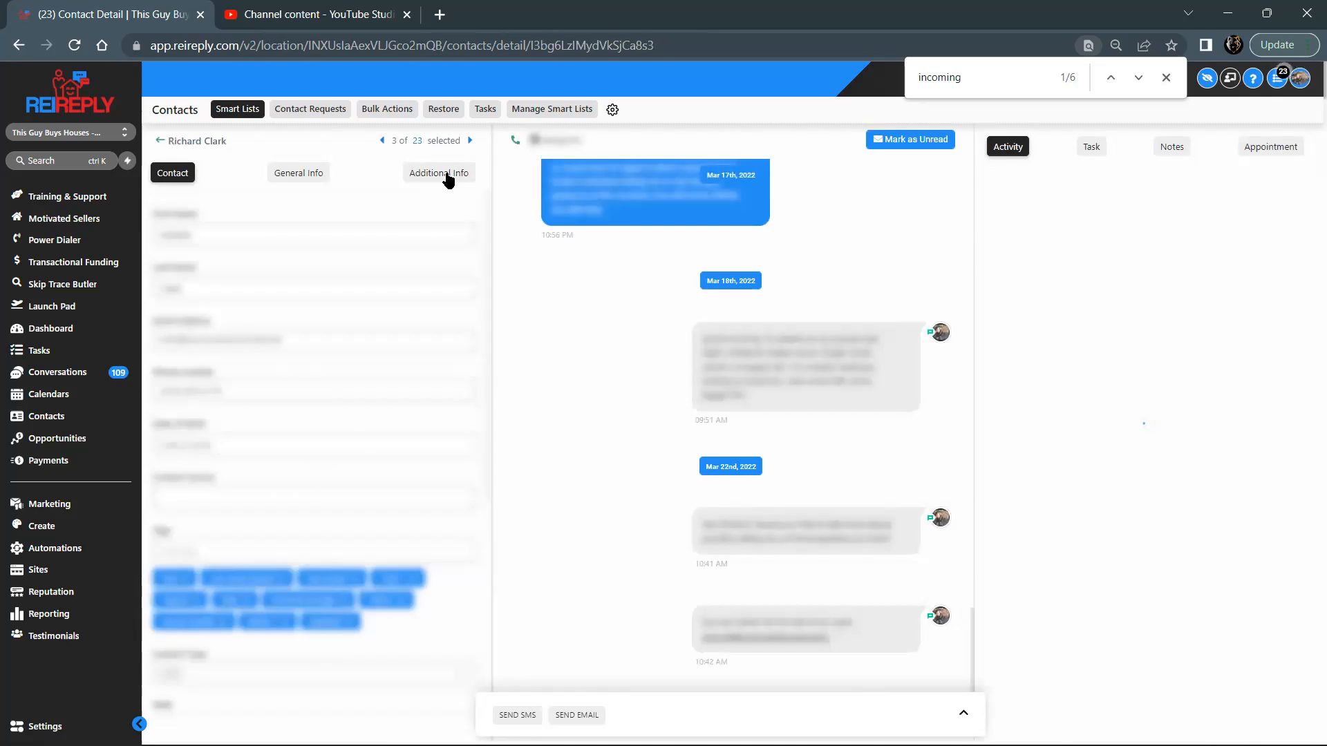
click(469, 141)
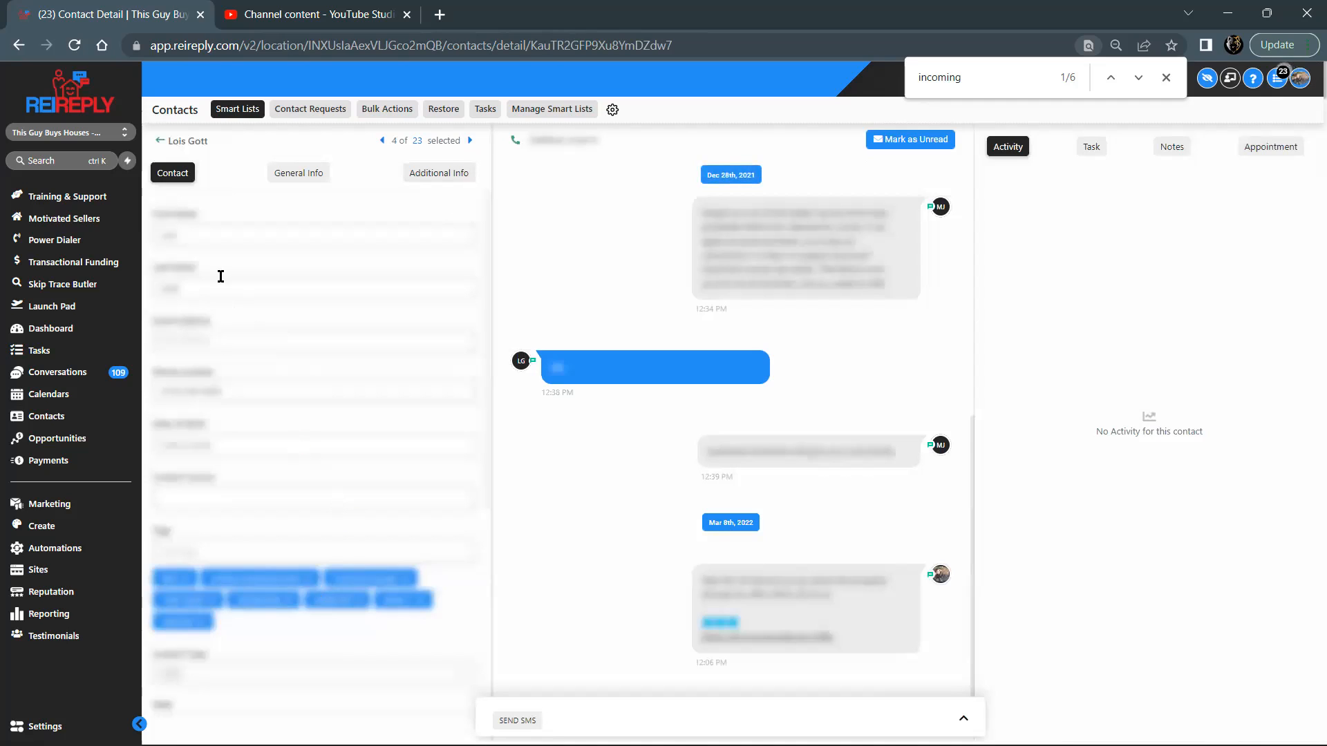
click(159, 141)
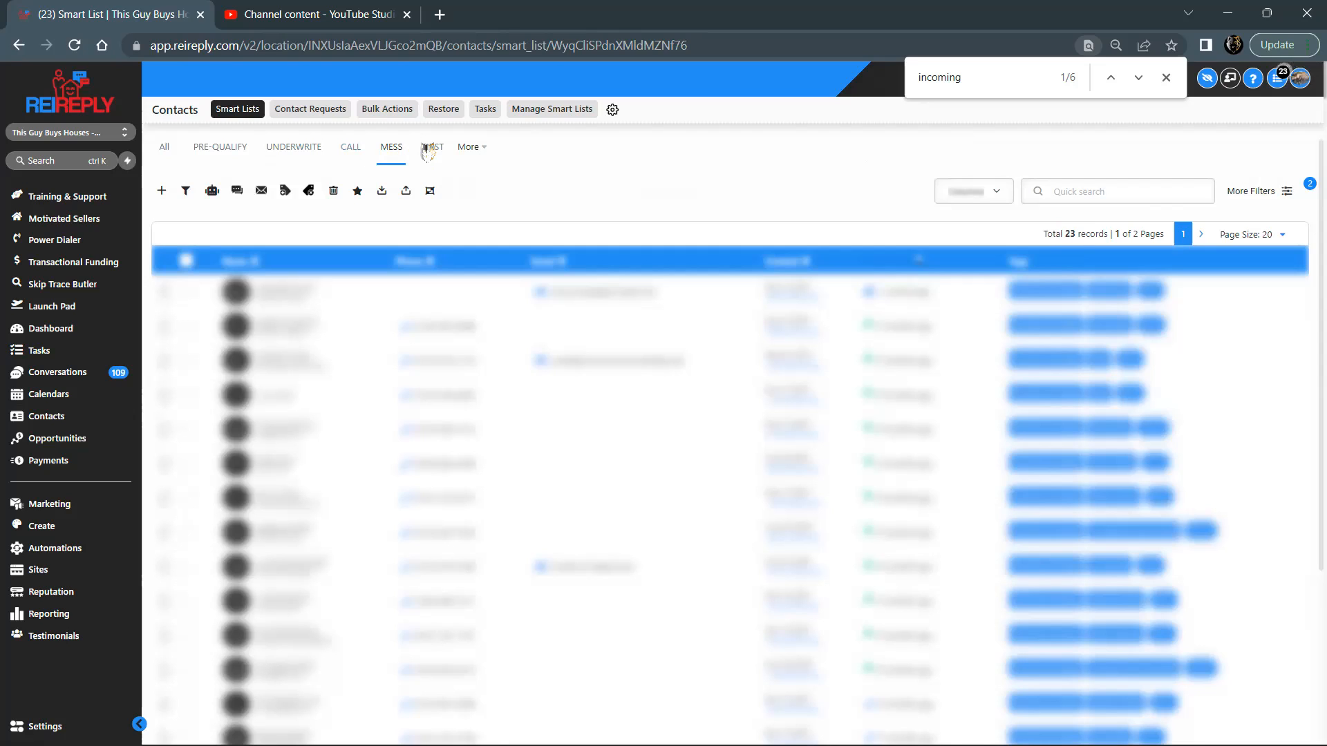
- Open the CALL smart list, examine its first two contacts' call histories, then return to the list and close the page search
click(354, 152)
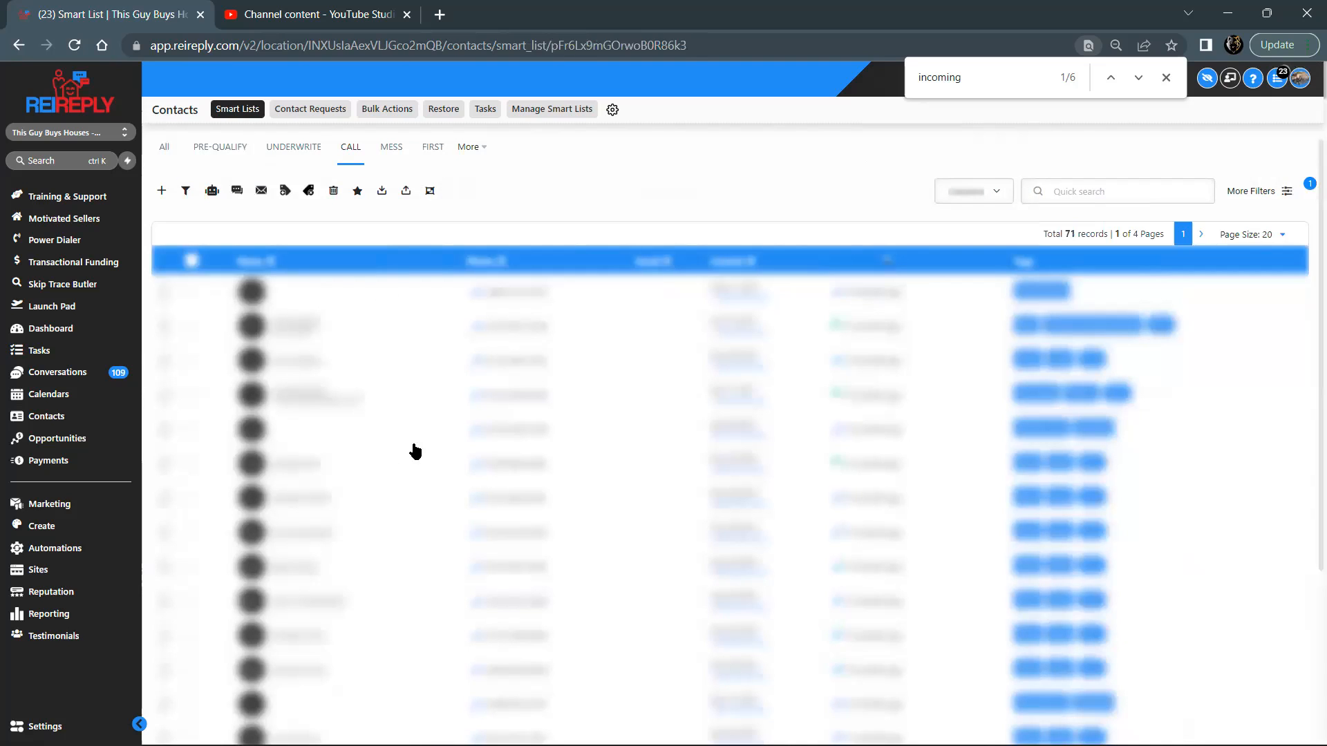
click(415, 452)
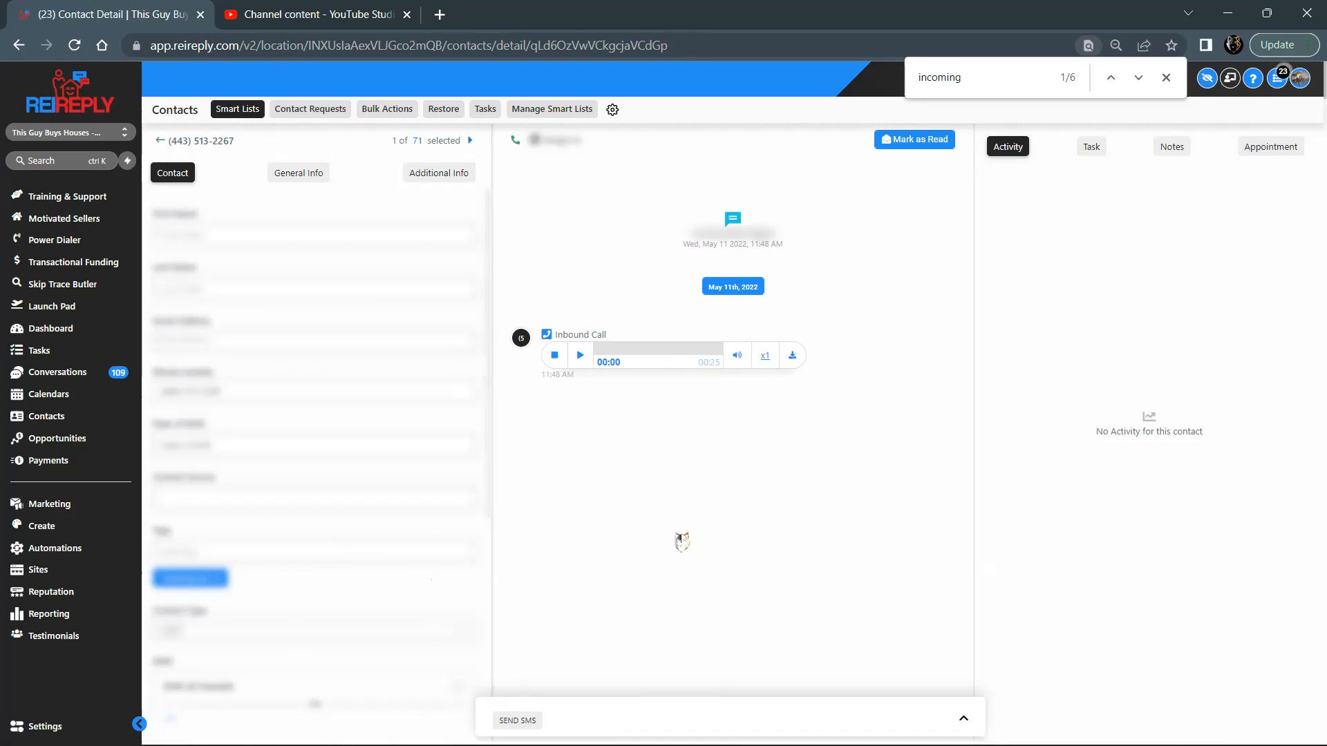
click(470, 141)
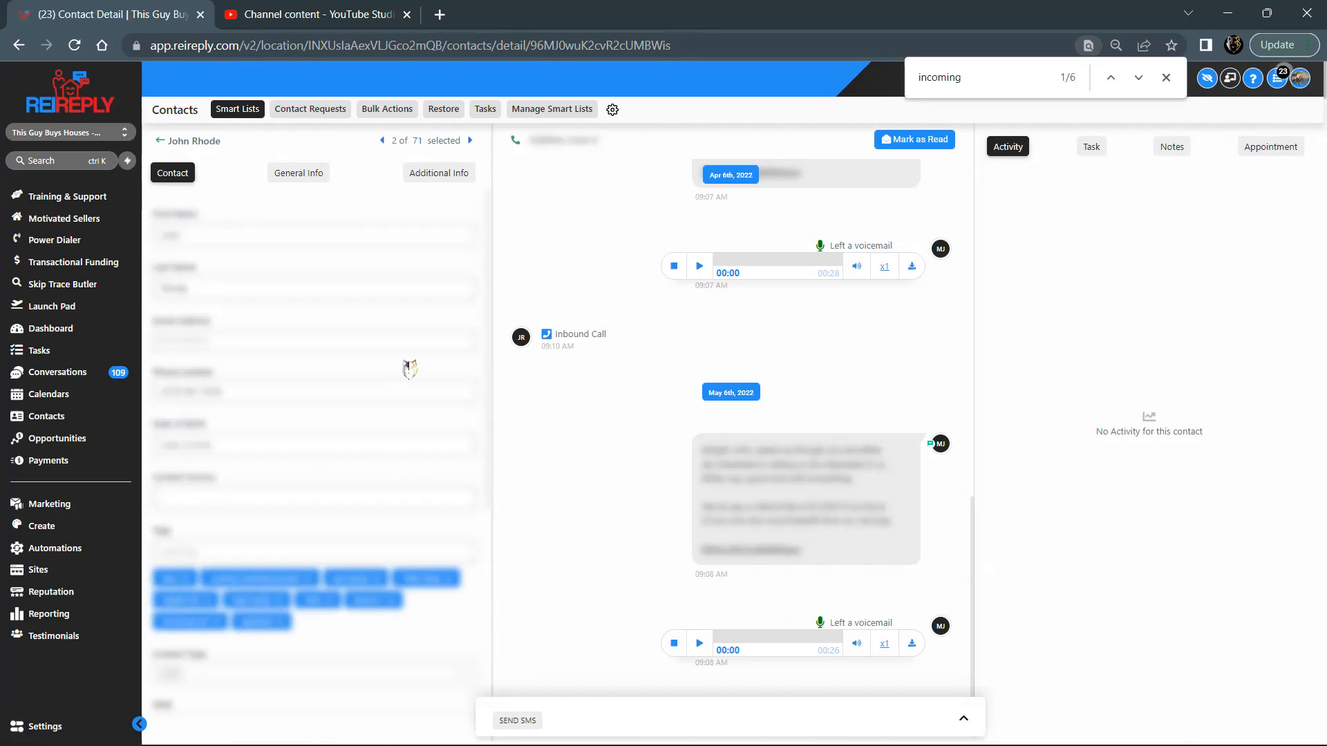
click(160, 140)
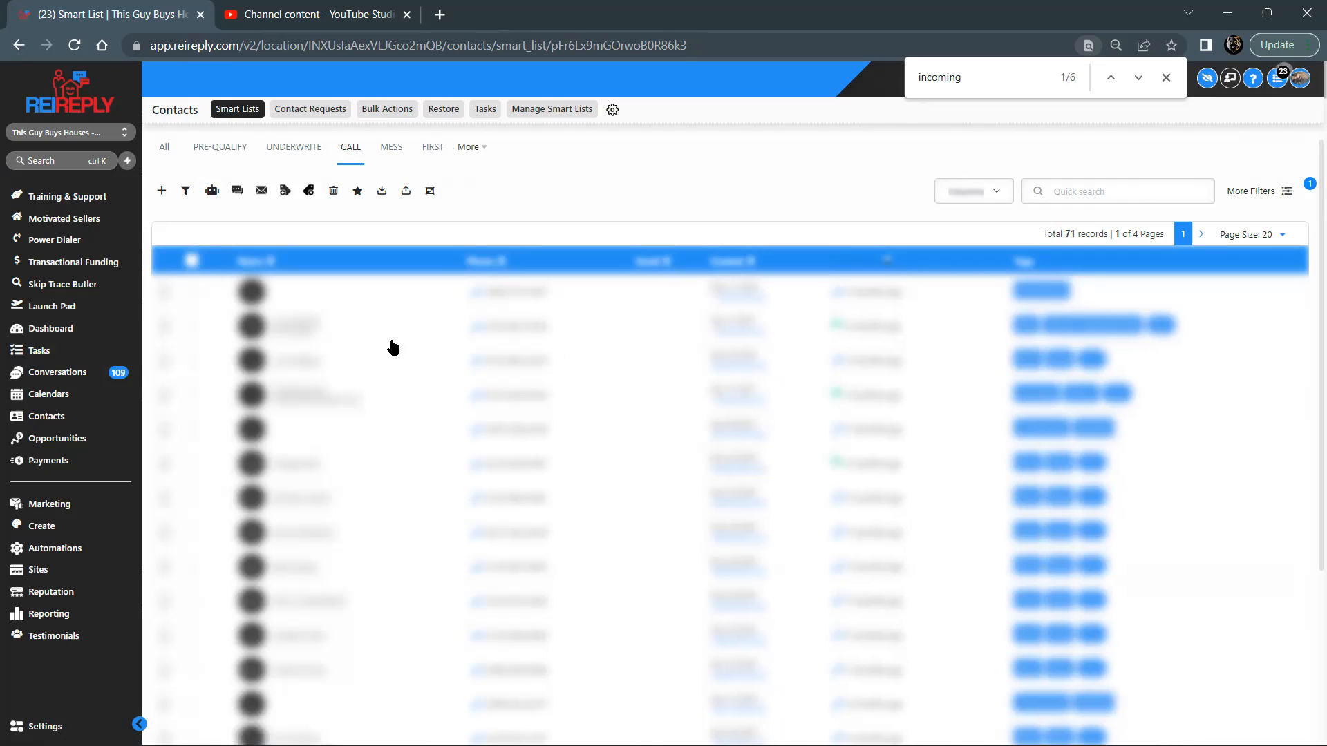
click(1166, 78)
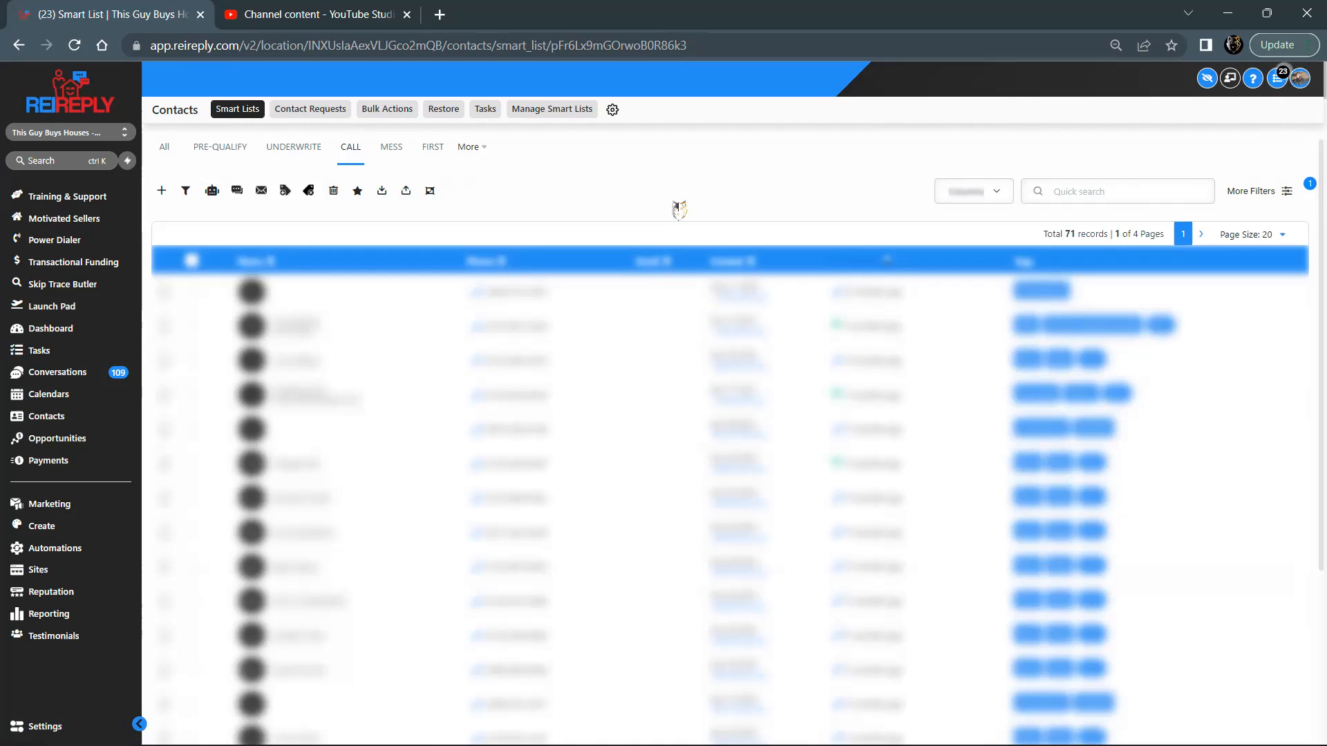